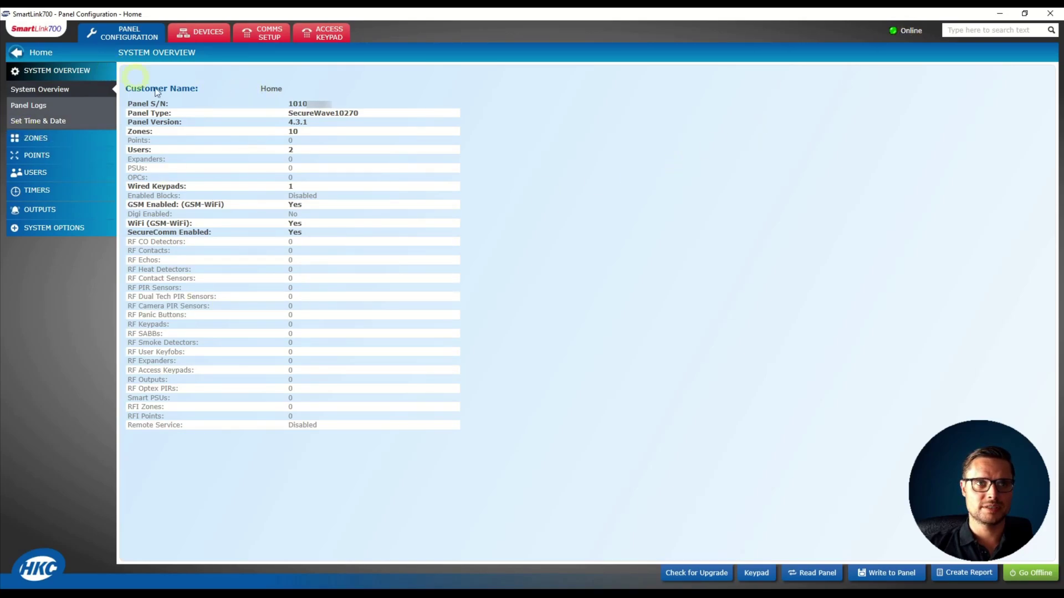
# In SmartLink700's External Devices CCTV page, start adding a device in the first empty slot
pyautogui.click(199, 33)
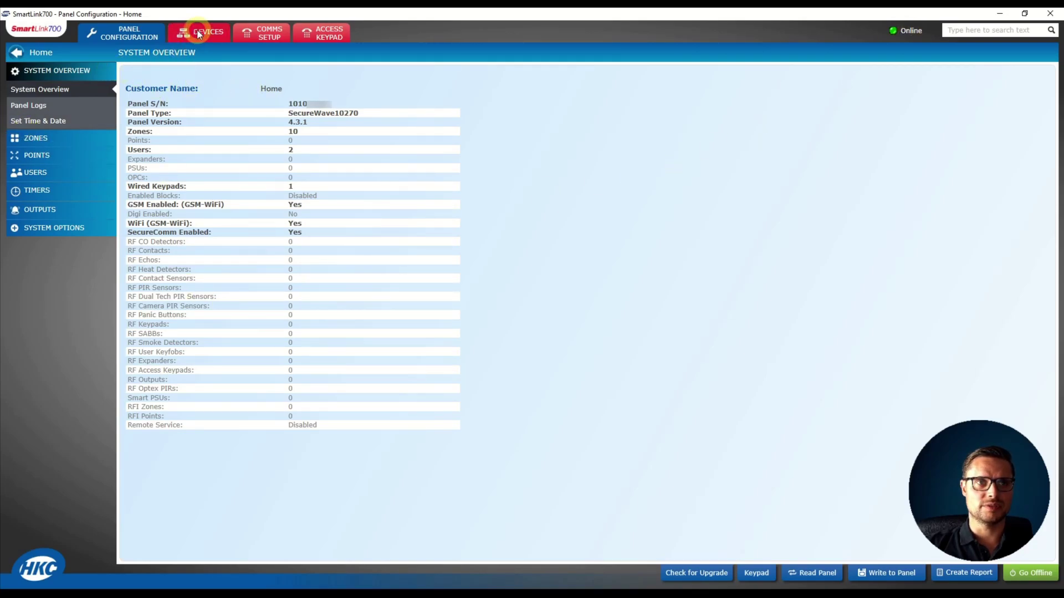
pyautogui.click(70, 150)
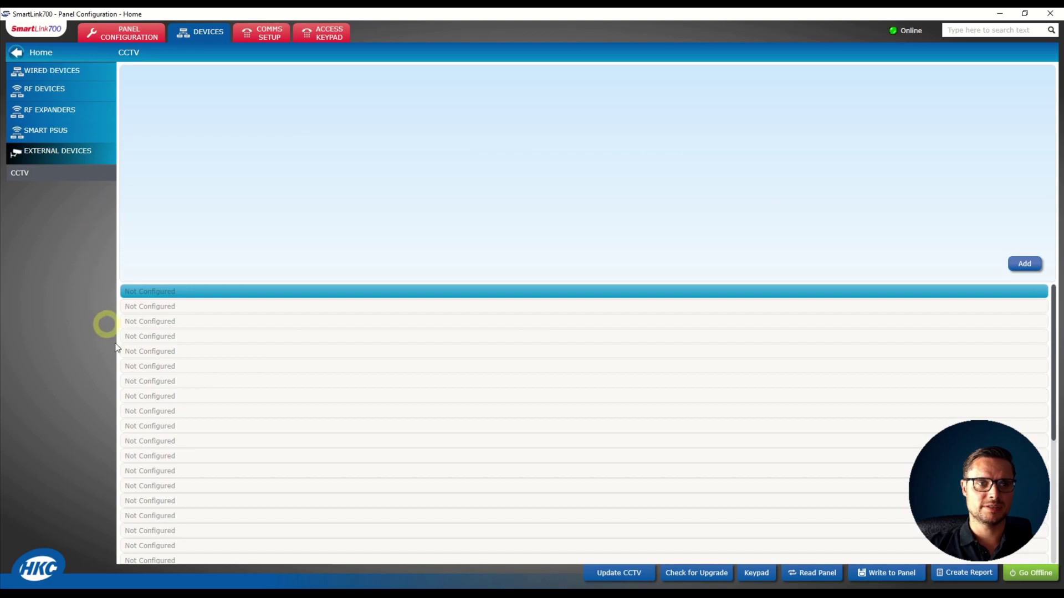
pyautogui.click(615, 352)
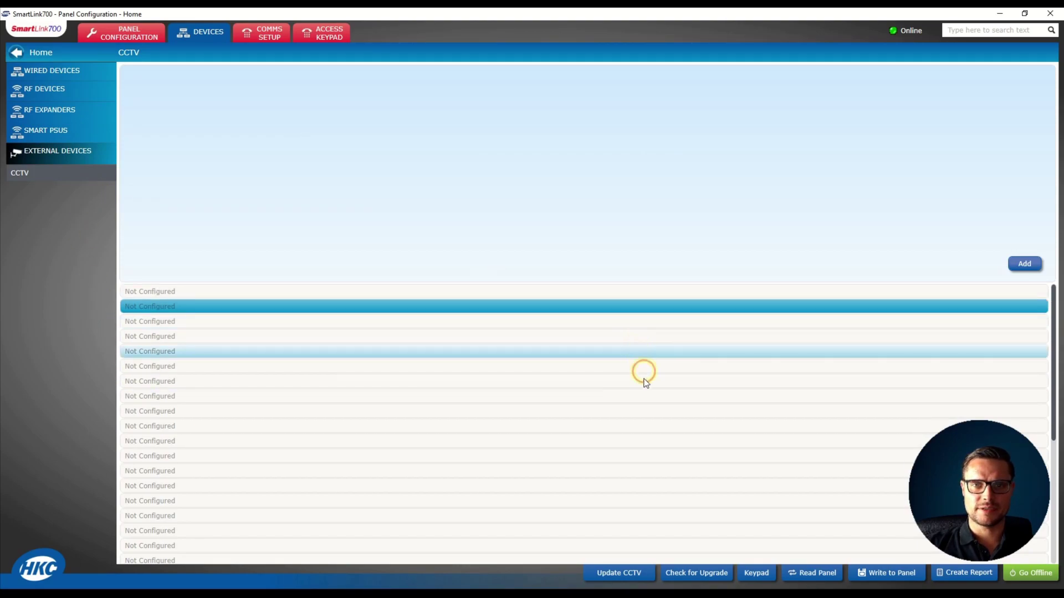
pyautogui.click(720, 292)
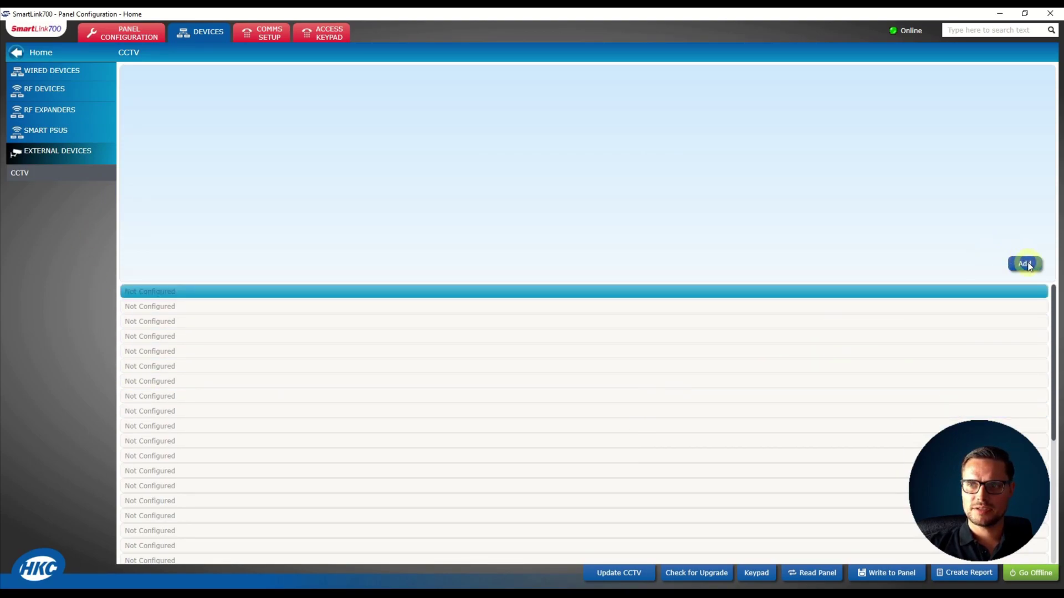
pyautogui.click(1025, 264)
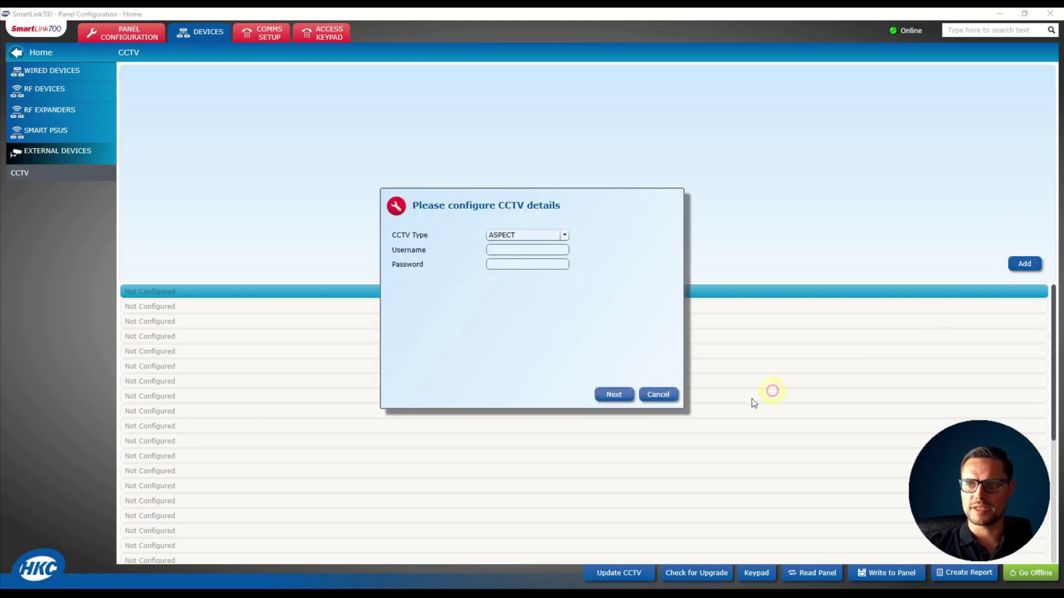
# Set CCTV Type to Dahua with the recorder's username and password, advancing to the serial number field
pyautogui.click(540, 235)
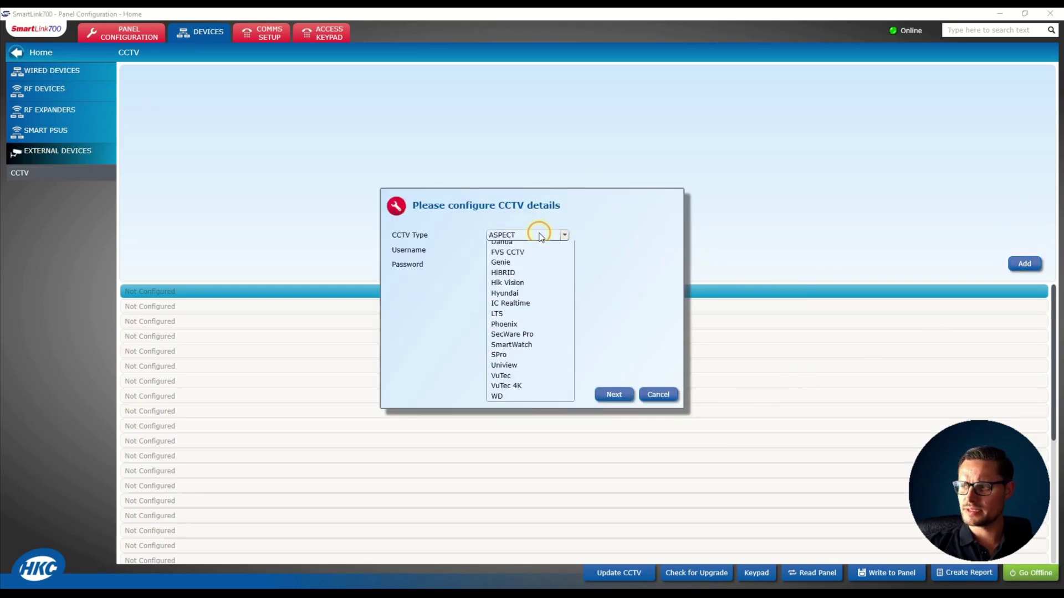
pyautogui.click(535, 278)
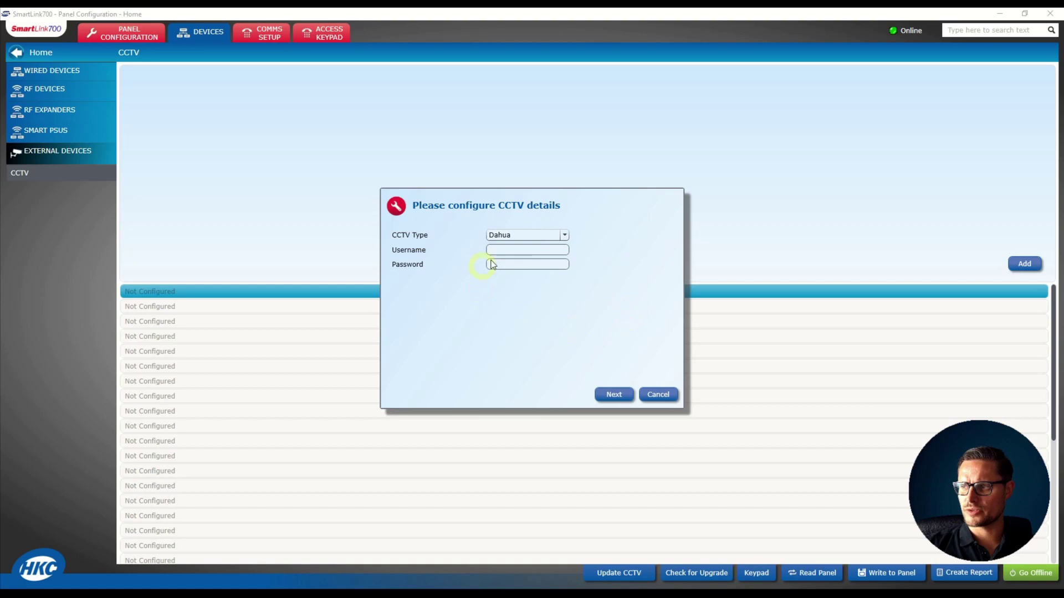
pyautogui.click(506, 252)
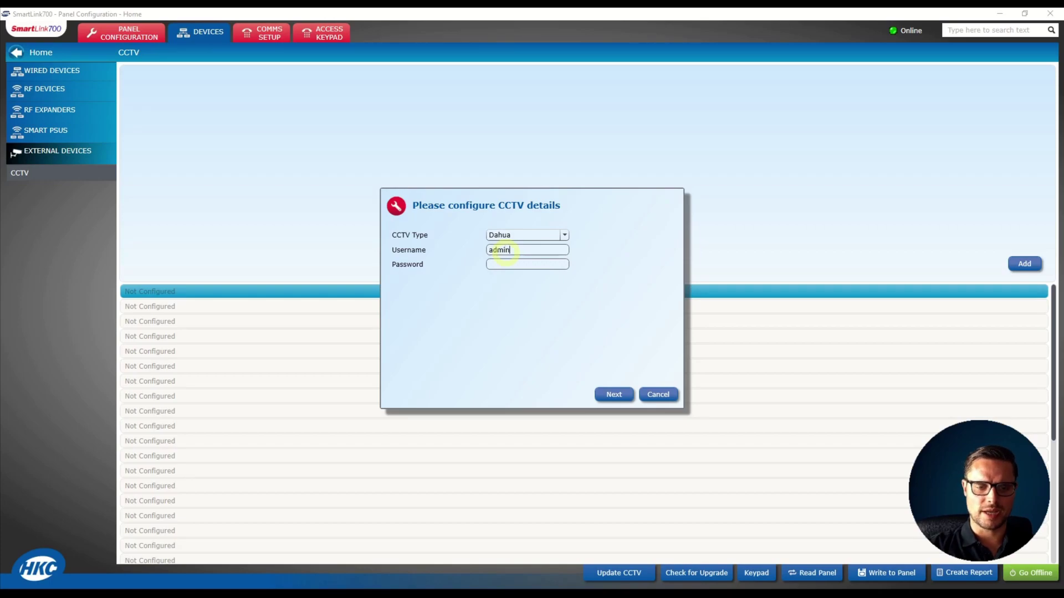
pyautogui.click(618, 394)
pyautogui.click(504, 254)
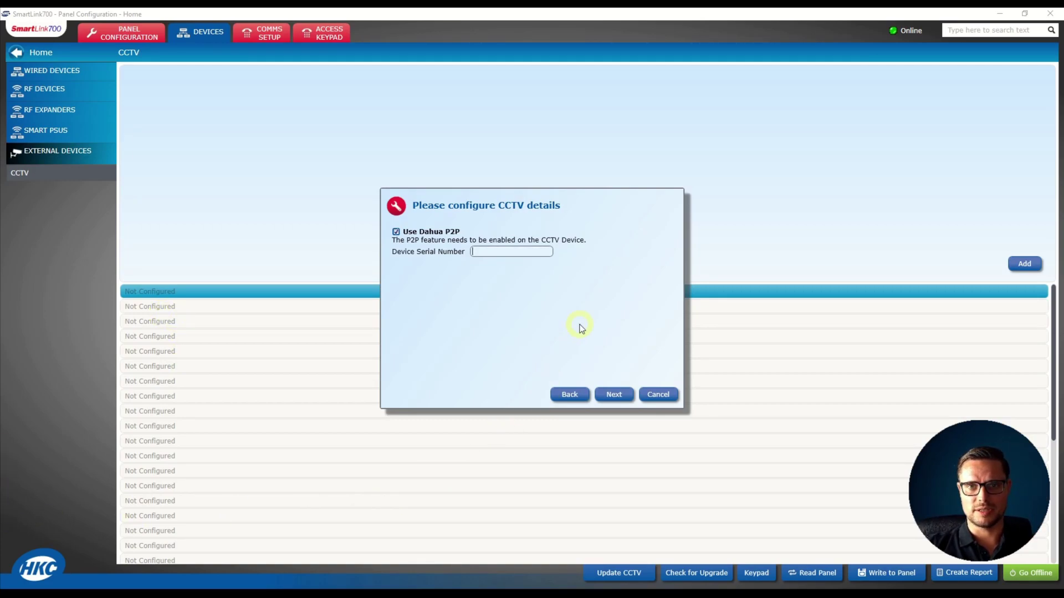
# In Dahua ConfigTool, copy the DH-XVR7104HE-4K-I2 recorder's serial number from its Details window
pyautogui.click(164, 576)
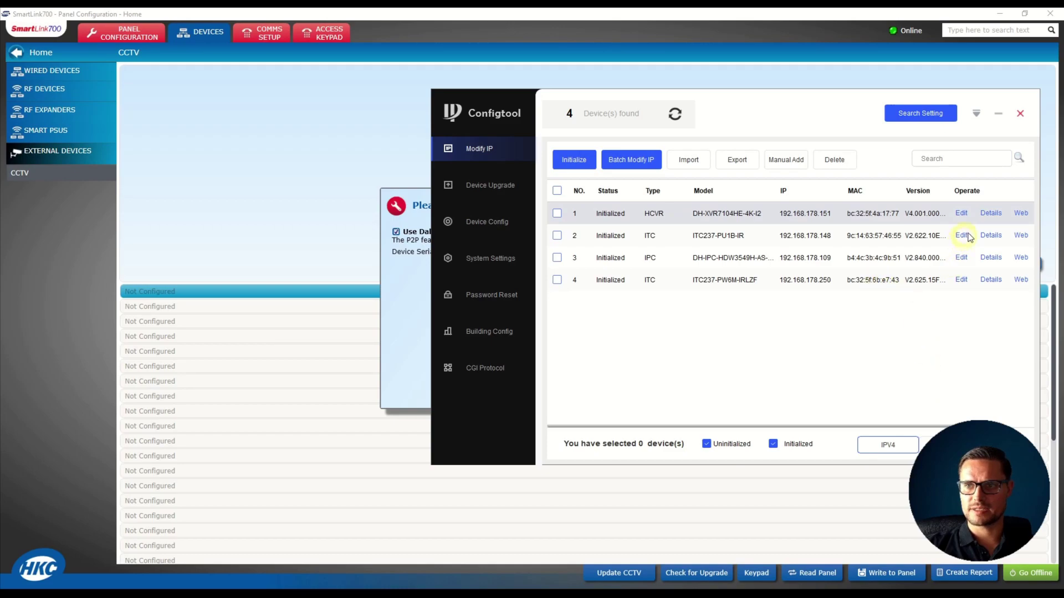
pyautogui.click(991, 213)
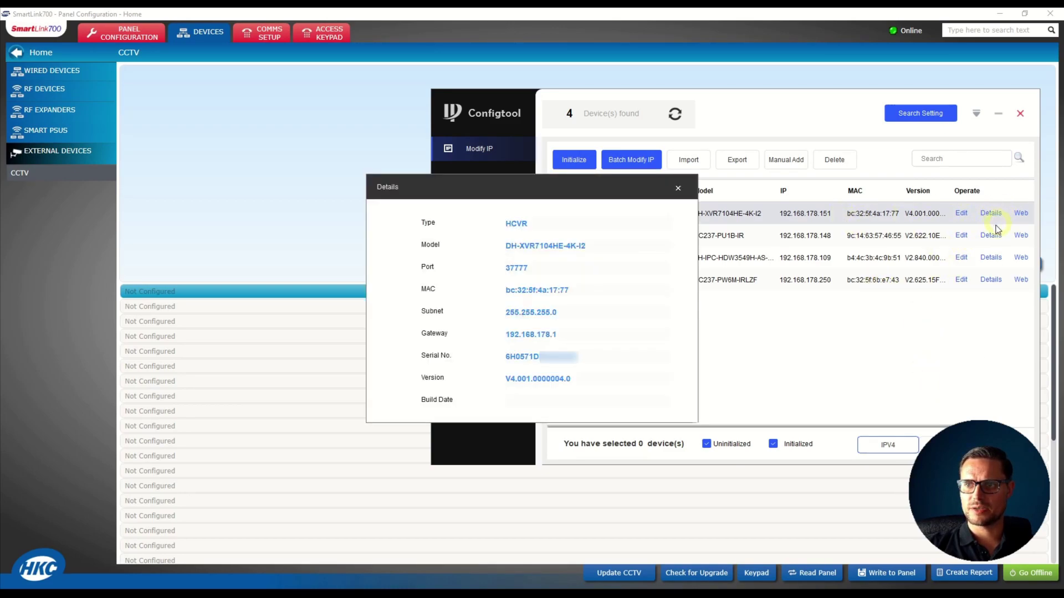
pyautogui.moveTo(635, 185); pyautogui.dragTo(855, 161)
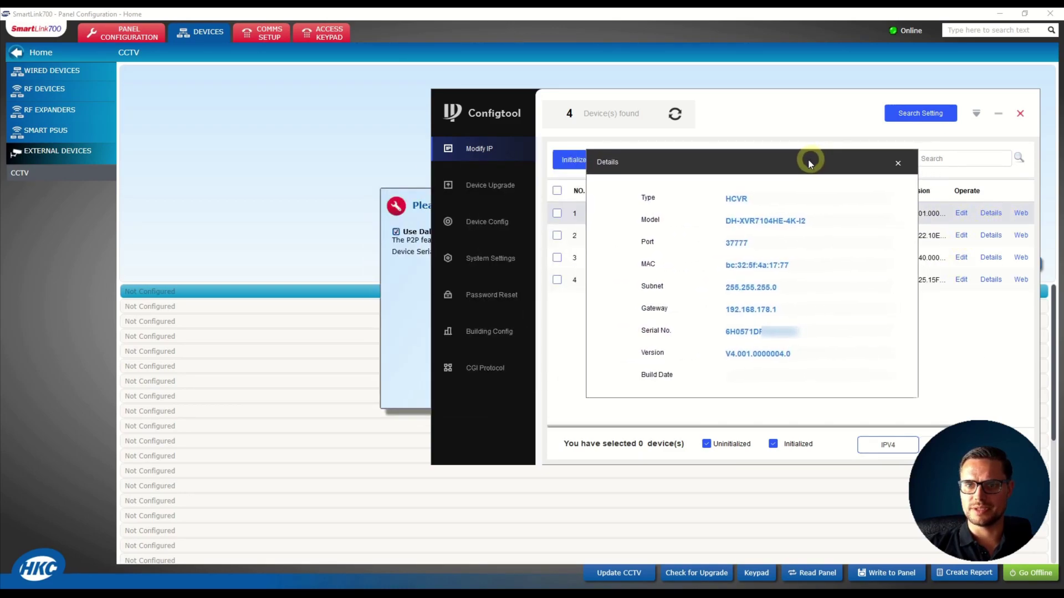
pyautogui.doubleClick(759, 331)
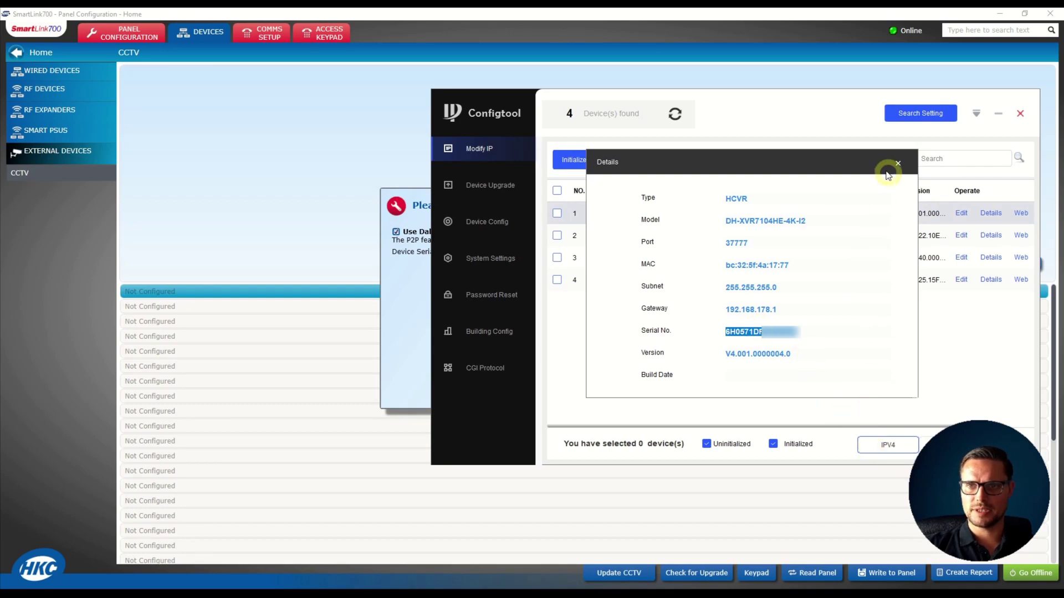
# Paste the recorder's serial number into SmartLink700's P2P step and continue
pyautogui.click(406, 330)
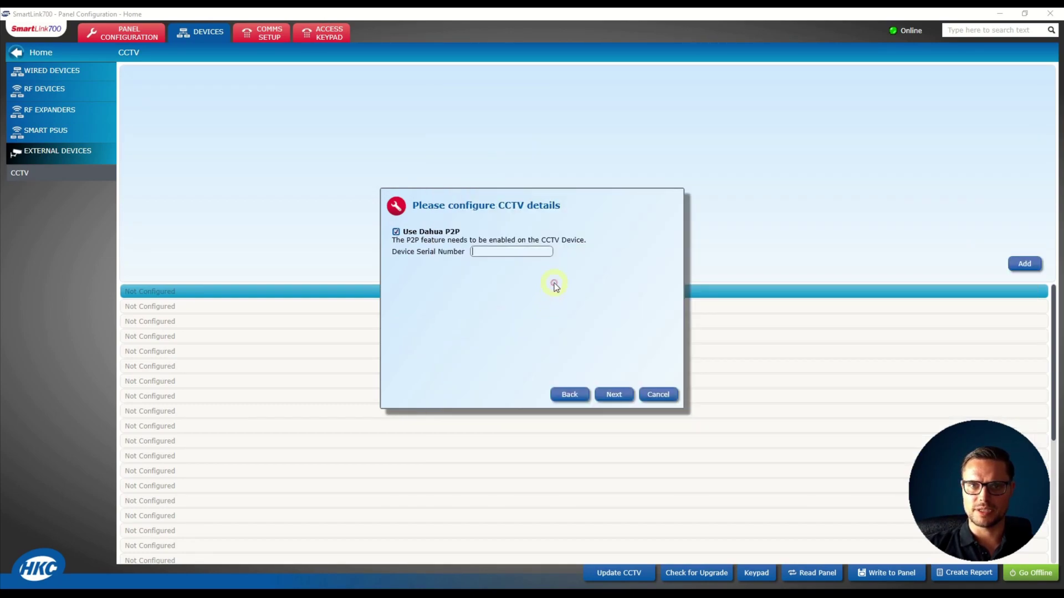
pyautogui.click(513, 252)
pyautogui.hotkey('ctrl', 'v')
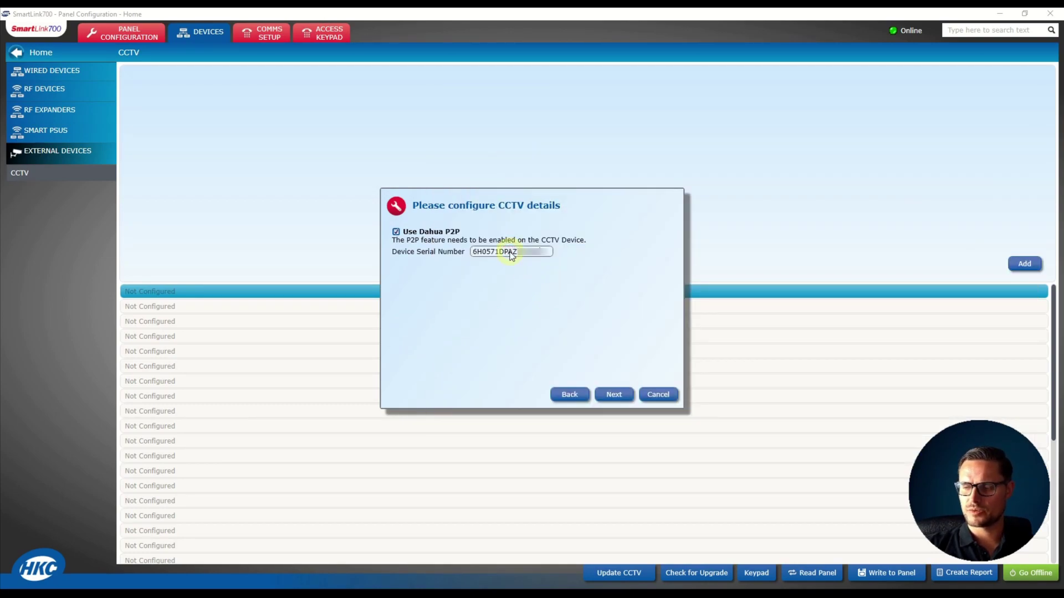
pyautogui.click(614, 395)
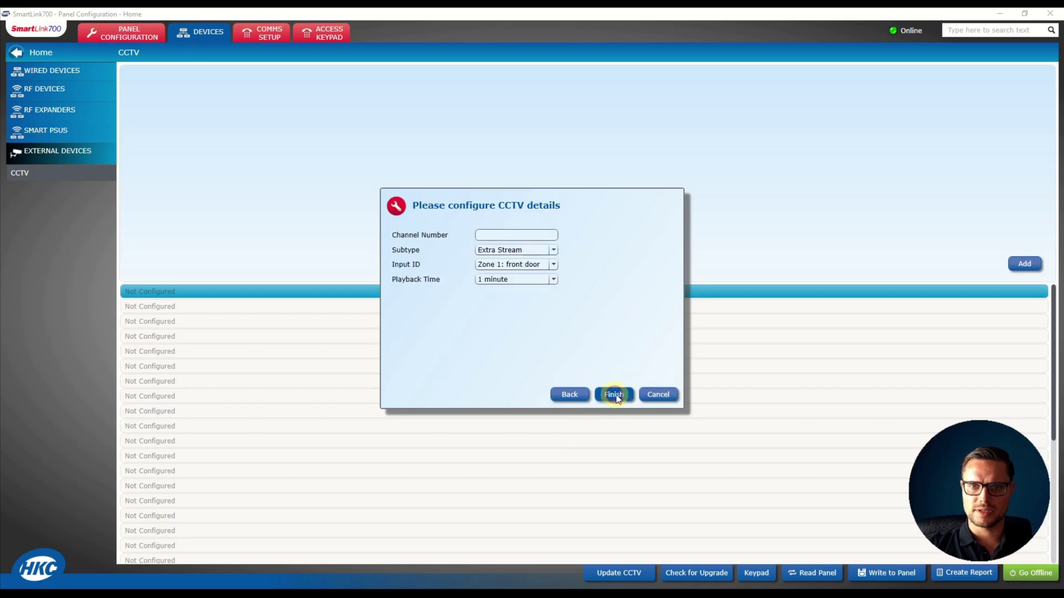
# Set channel 1, Extra Stream subtype, Zone 1: front door input and 1 minute playback time
pyautogui.click(514, 236)
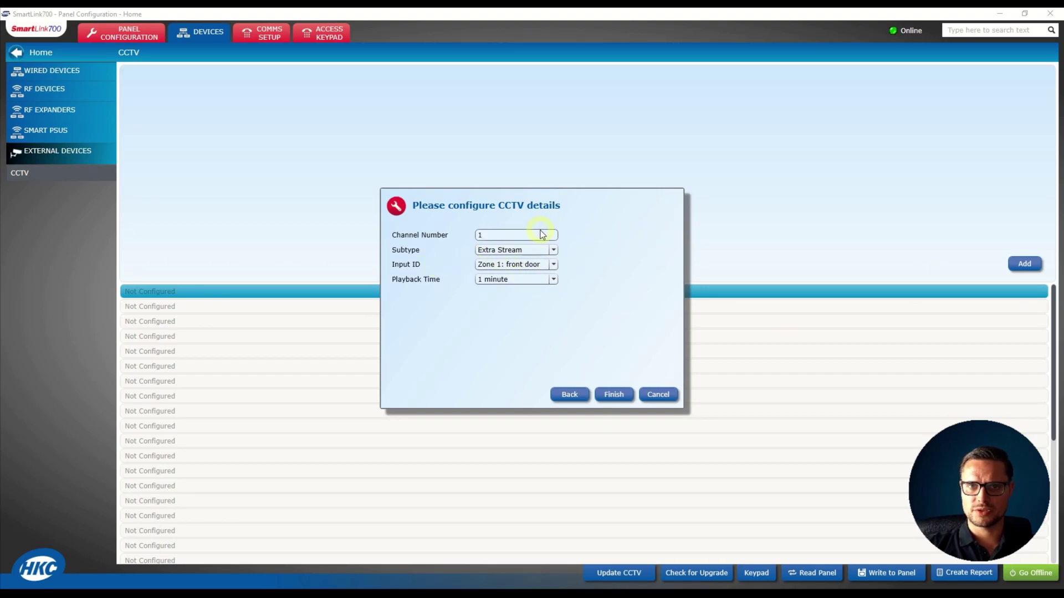
pyautogui.click(520, 253)
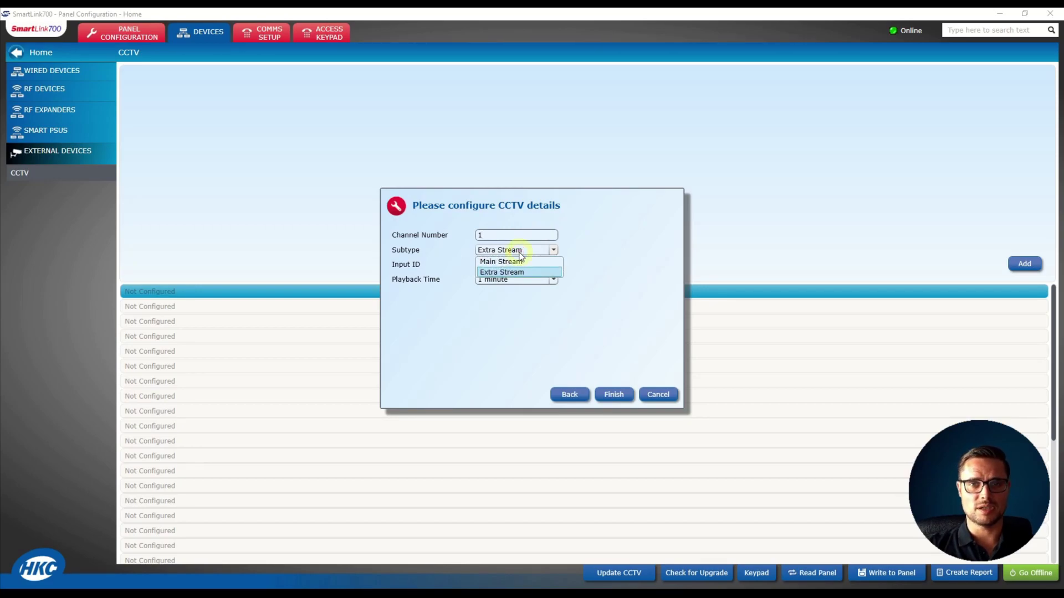
pyautogui.click(463, 328)
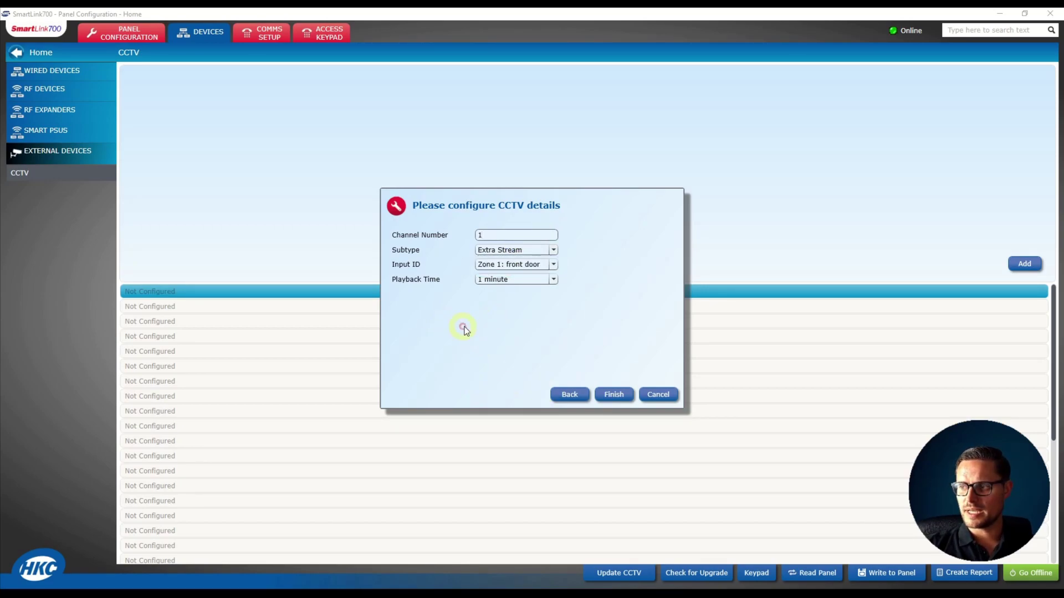
pyautogui.click(503, 265)
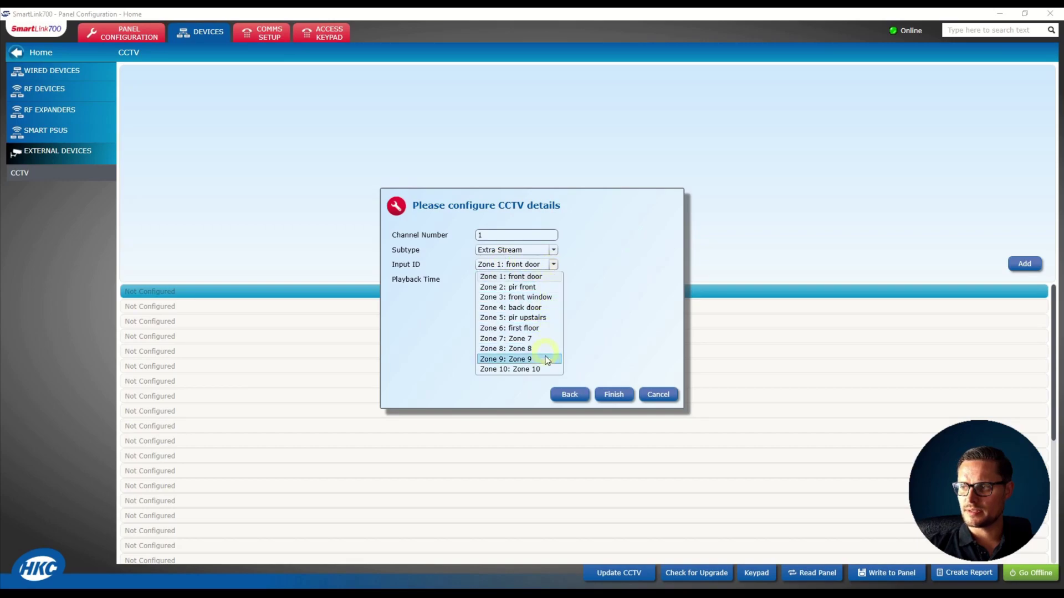
pyautogui.click(538, 277)
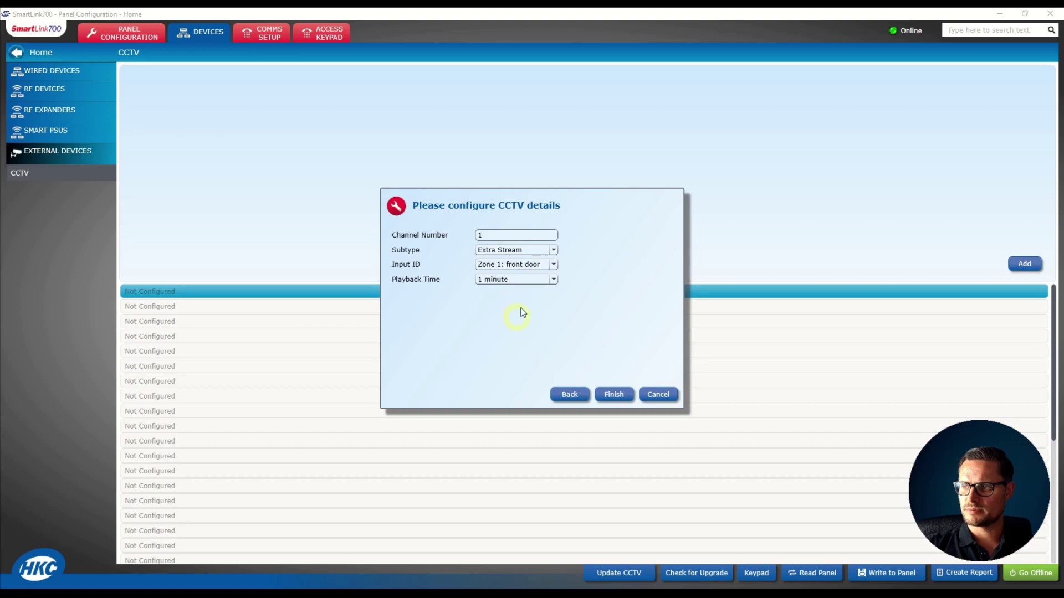
pyautogui.click(526, 281)
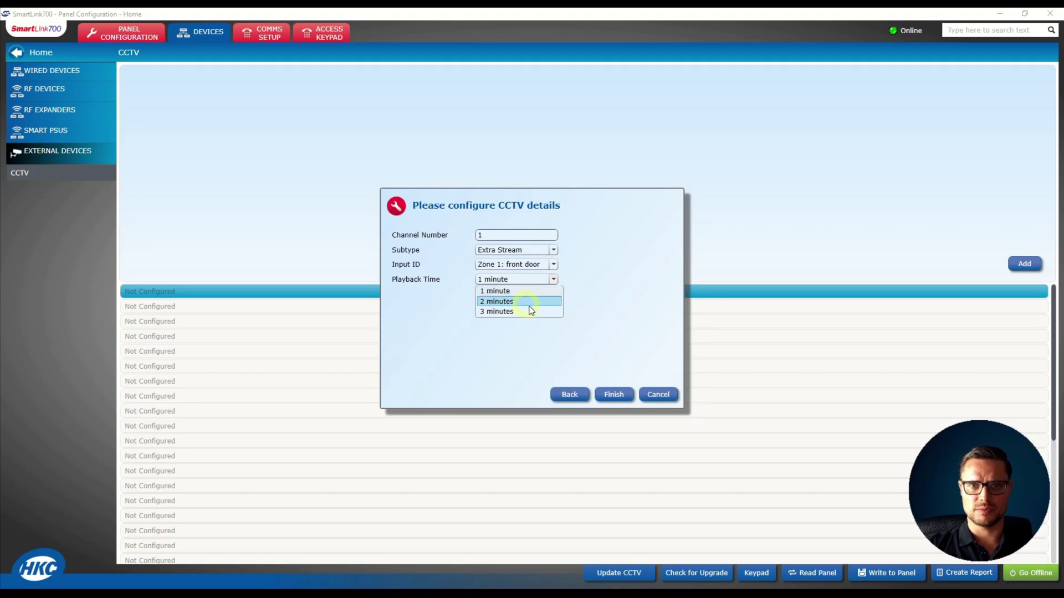
pyautogui.click(533, 291)
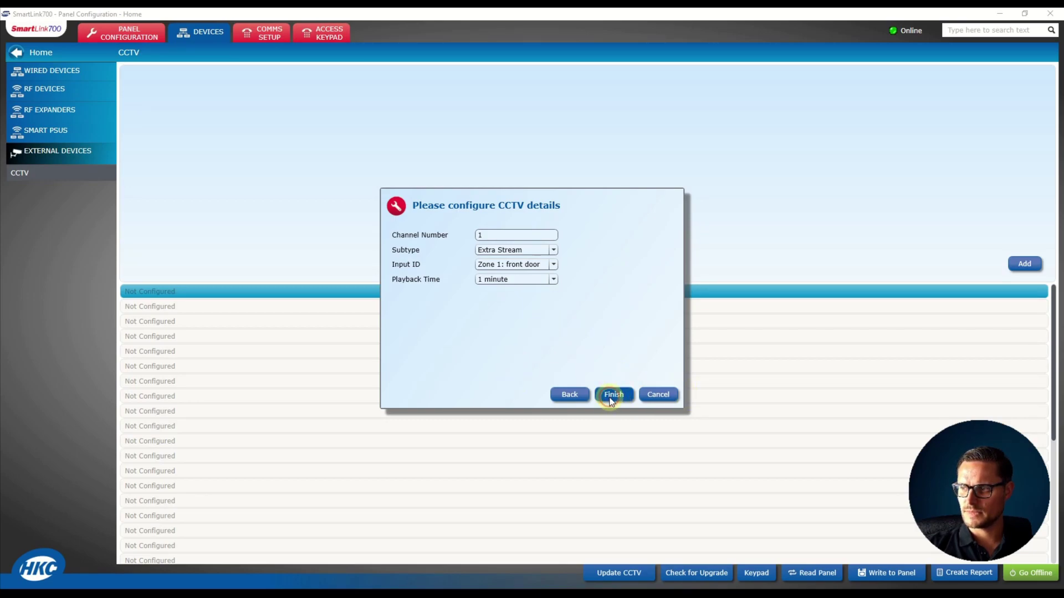
# Finish CCTV 1 (Channel 1, Zone 1), review its details, and select the next empty slot
pyautogui.click(612, 395)
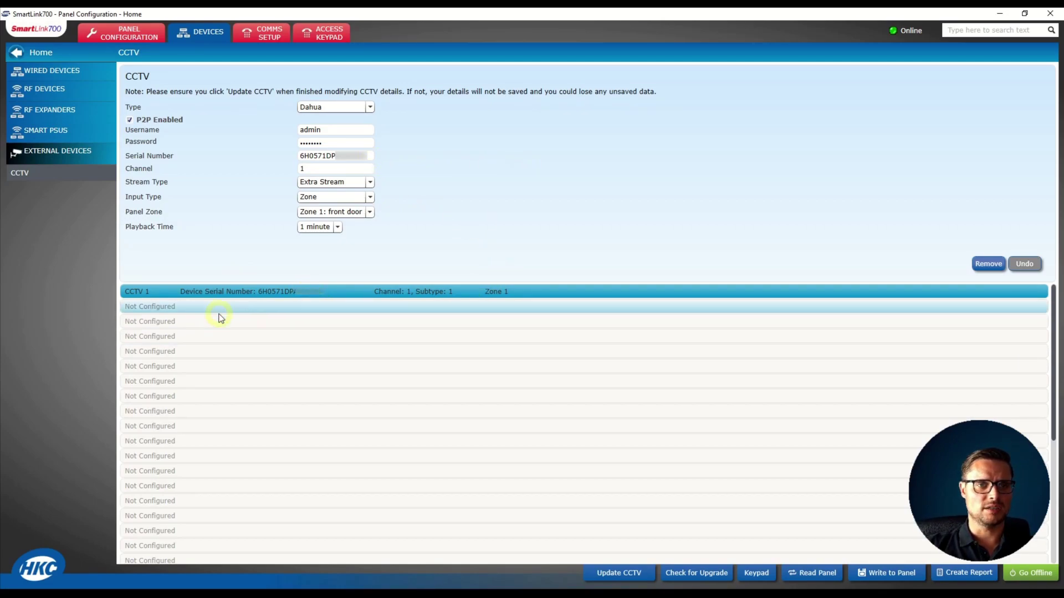
pyautogui.click(277, 307)
pyautogui.click(302, 291)
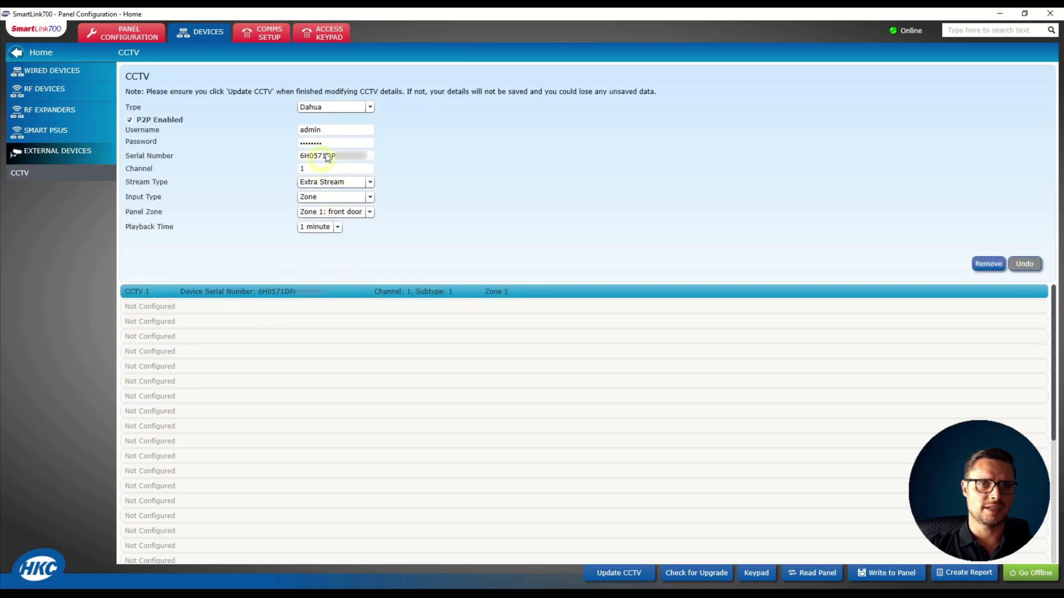
pyautogui.click(289, 309)
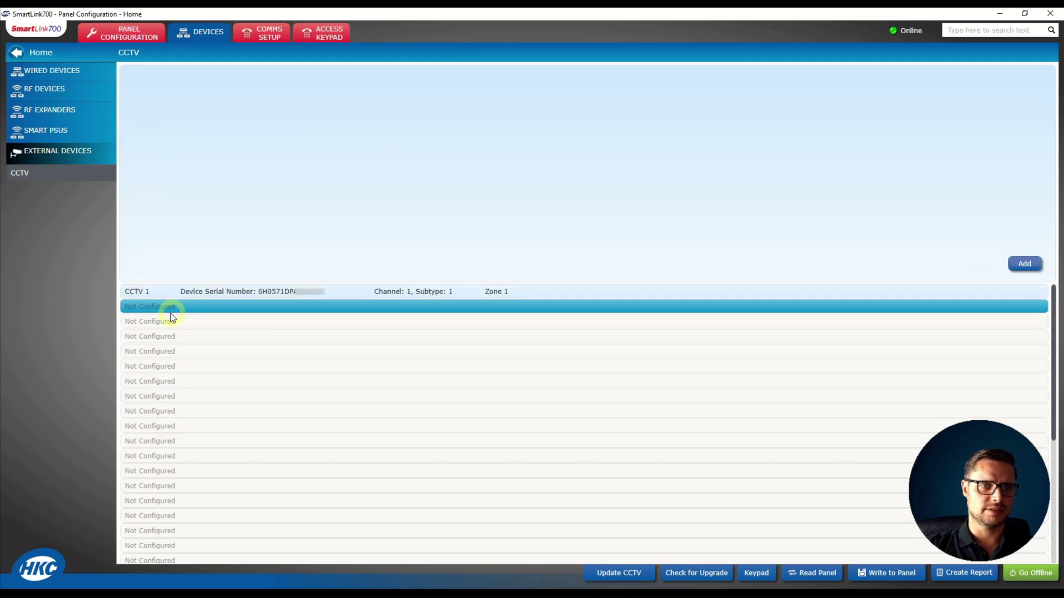
# Create a new CCTV entry by copying CCTV 1's existing configuration
pyautogui.click(1024, 264)
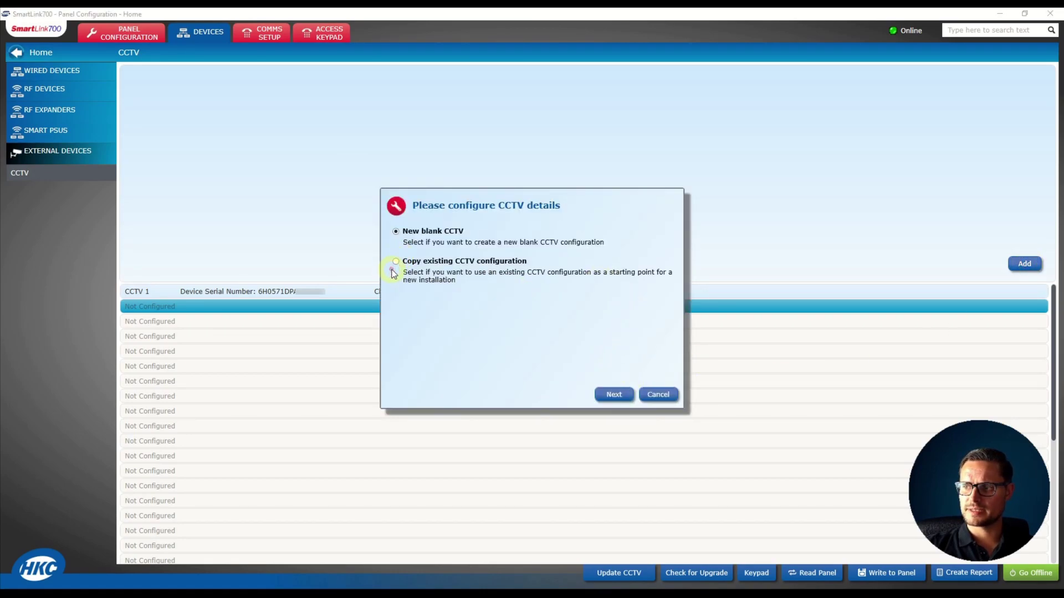
pyautogui.click(396, 262)
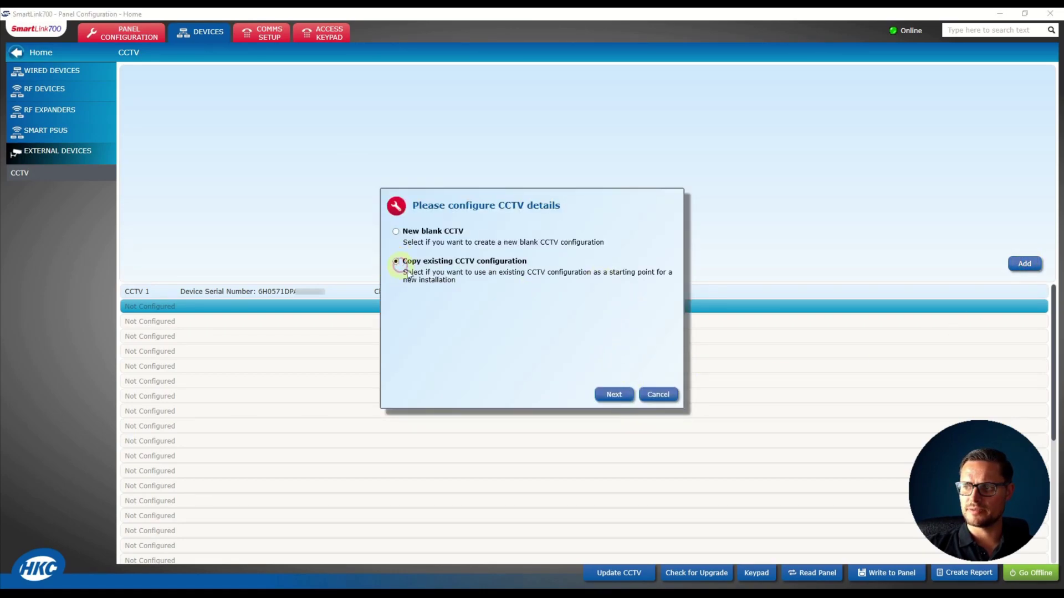
pyautogui.click(615, 395)
pyautogui.click(615, 395)
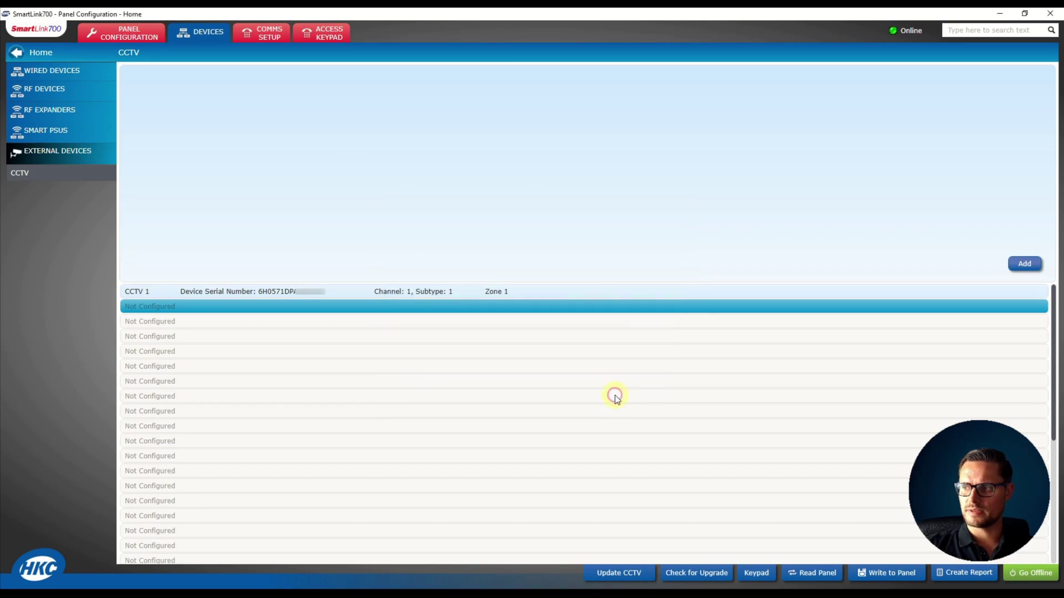
# Set CCTV 2 to channel 2 with Extra Stream, linked to Zone 6: first floor
pyautogui.click(324, 182)
pyautogui.click(324, 181)
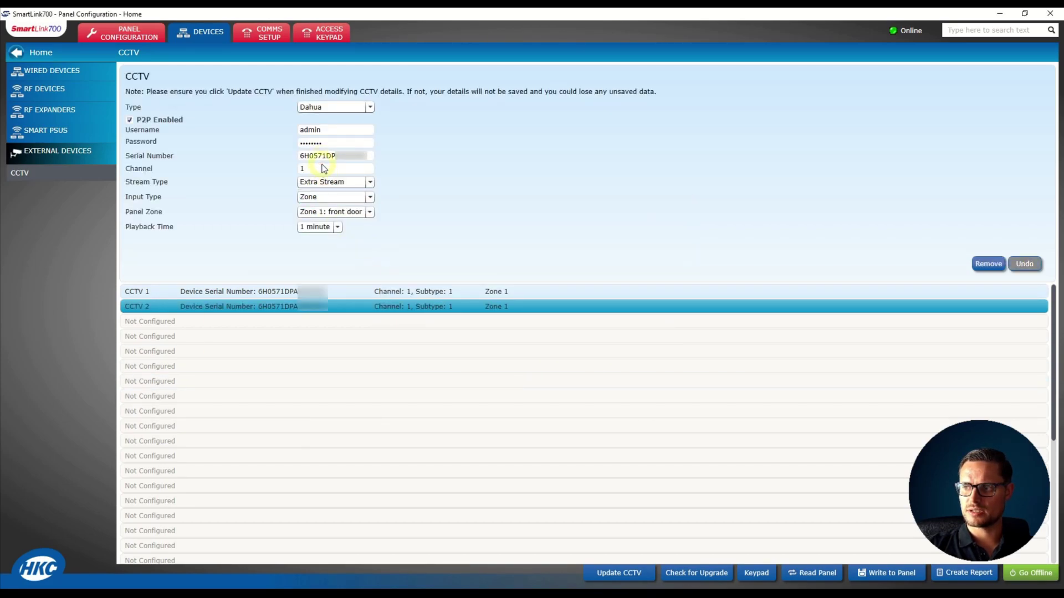
pyautogui.doubleClick(321, 171)
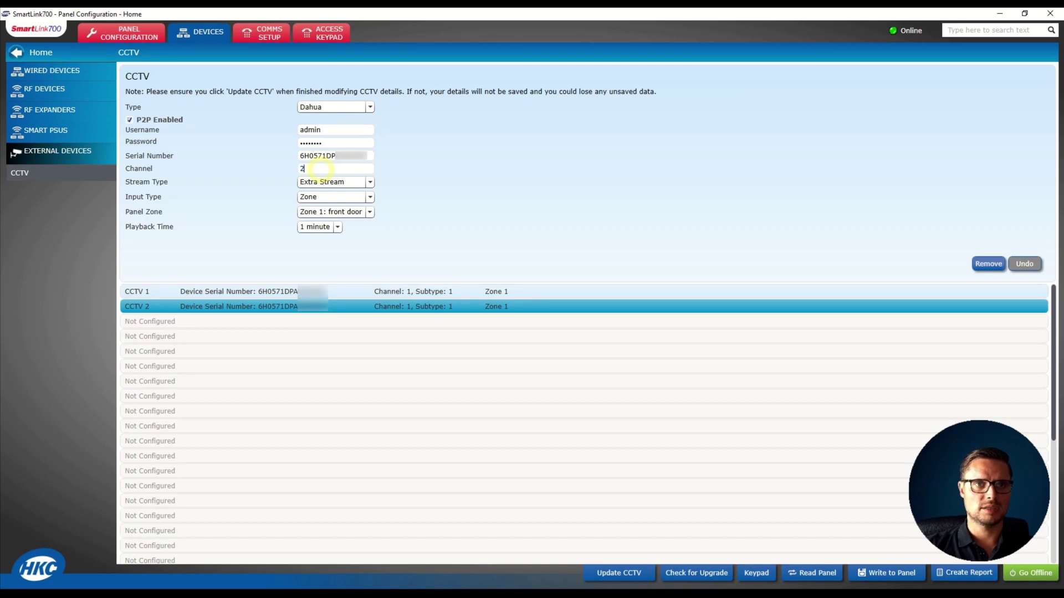
pyautogui.click(331, 211)
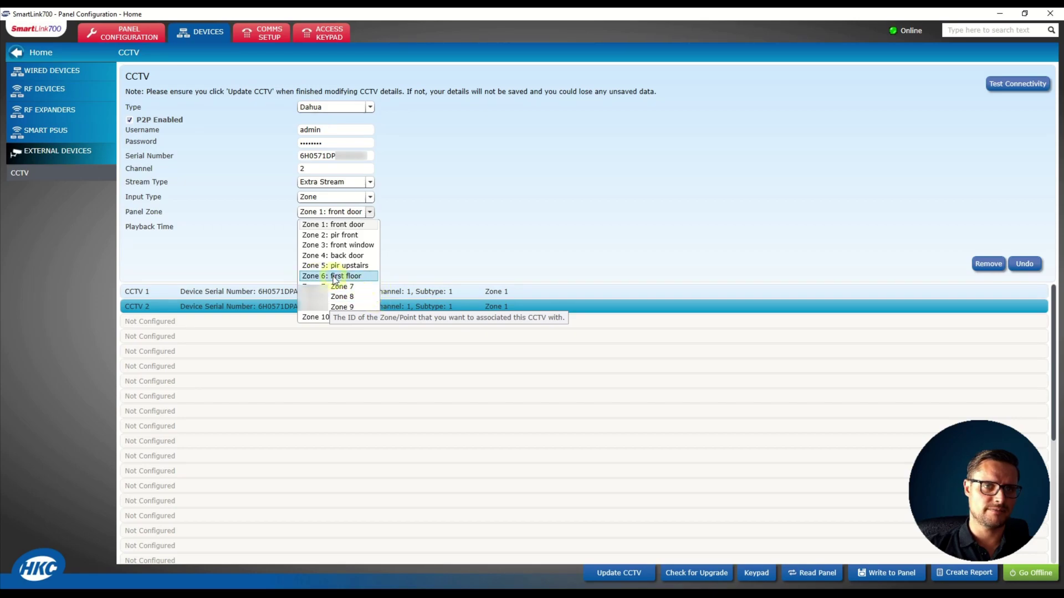
pyautogui.click(313, 276)
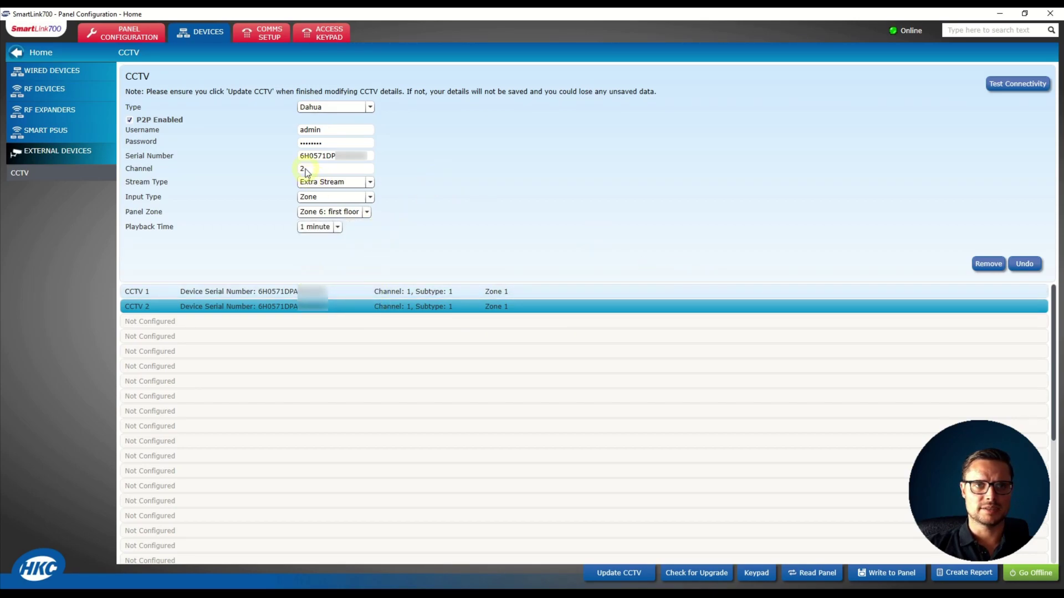
pyautogui.click(646, 308)
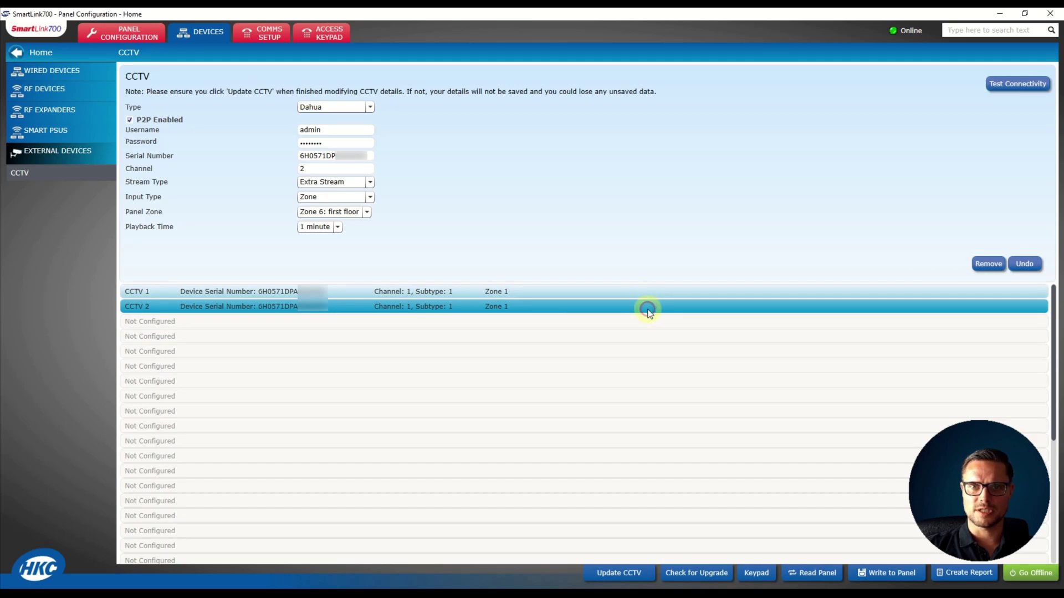
pyautogui.click(662, 311)
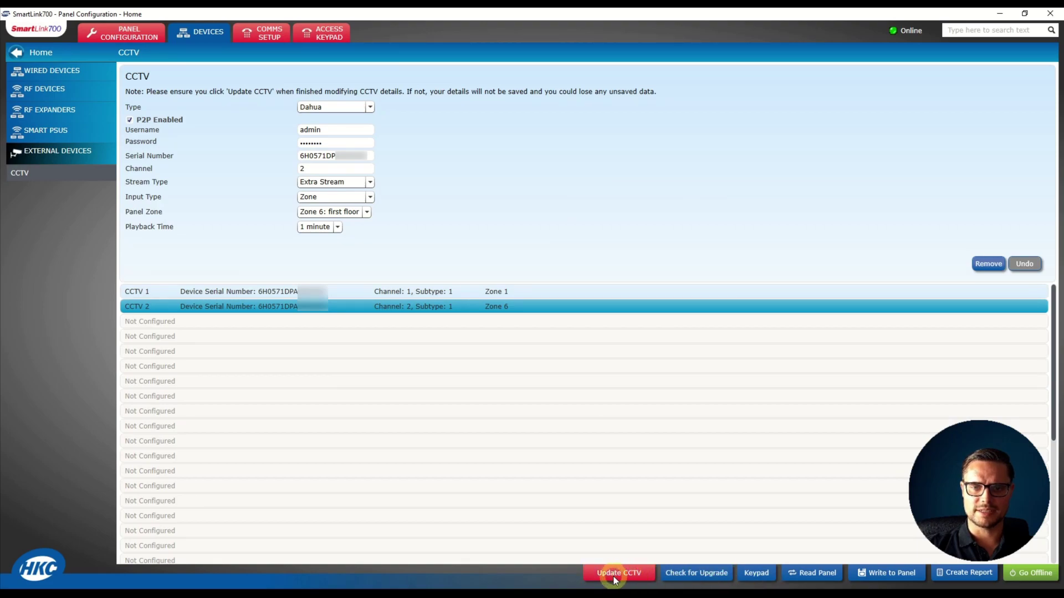
# Write the two-camera configuration to the panel and acknowledge 'Configuration saved to panel'
pyautogui.click(891, 578)
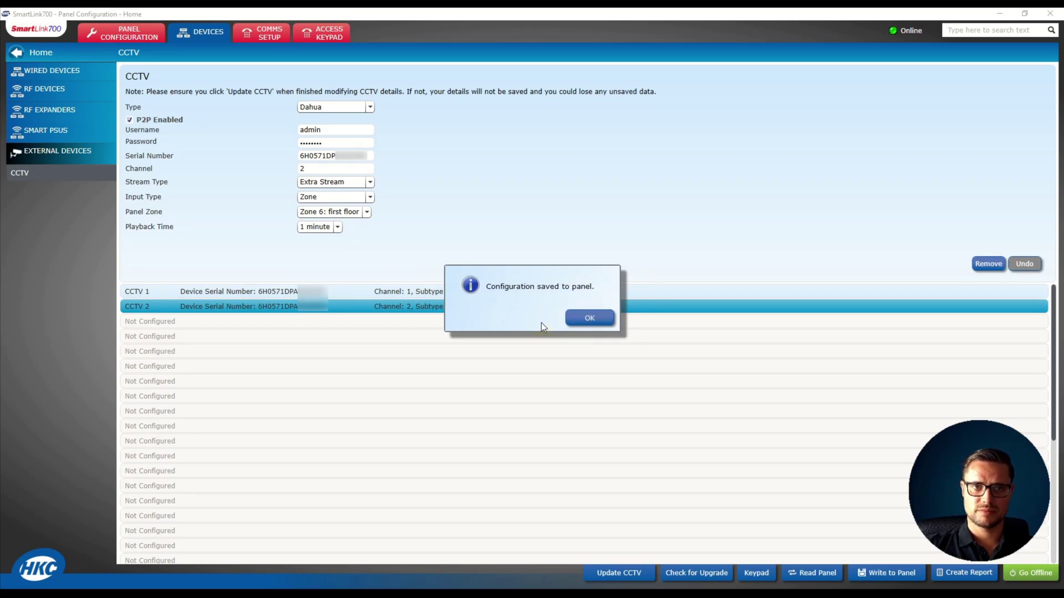
pyautogui.click(606, 324)
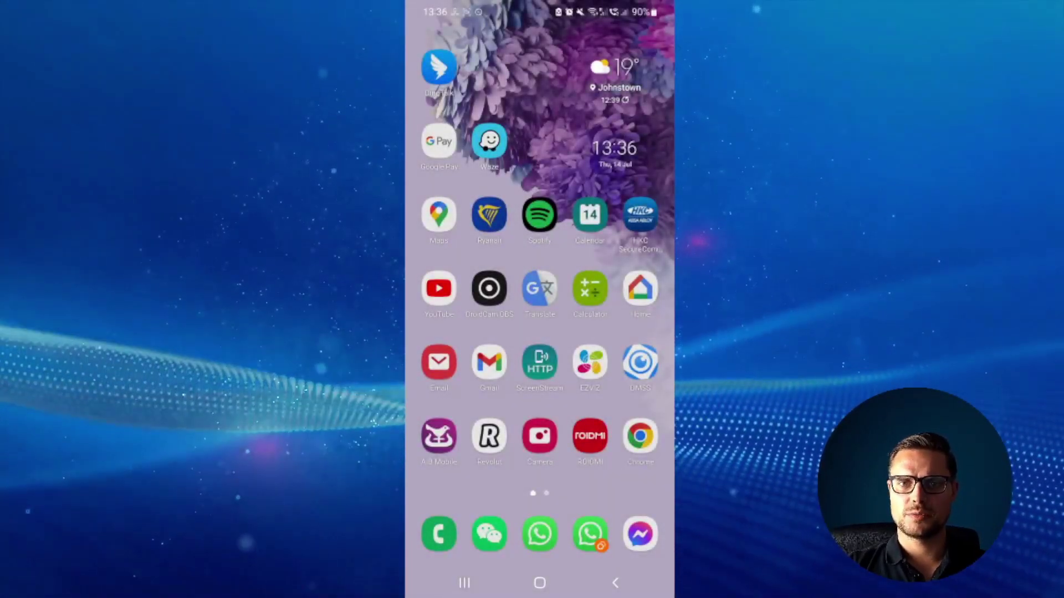
# Launch HKC SecureComm, log in to the panel, and show the Inputs list
pyautogui.click(640, 215)
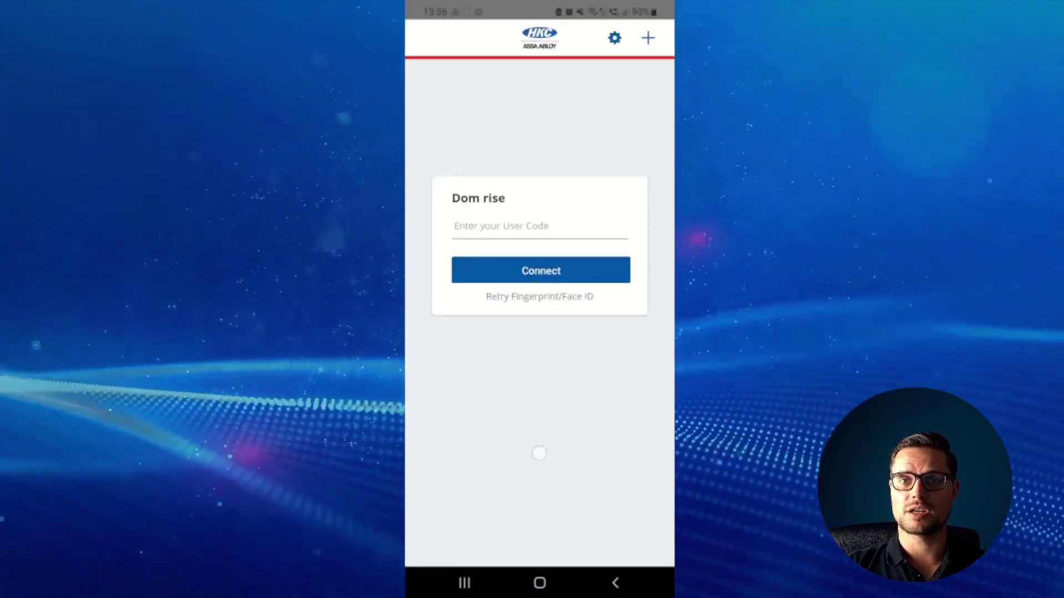
pyautogui.click(539, 454)
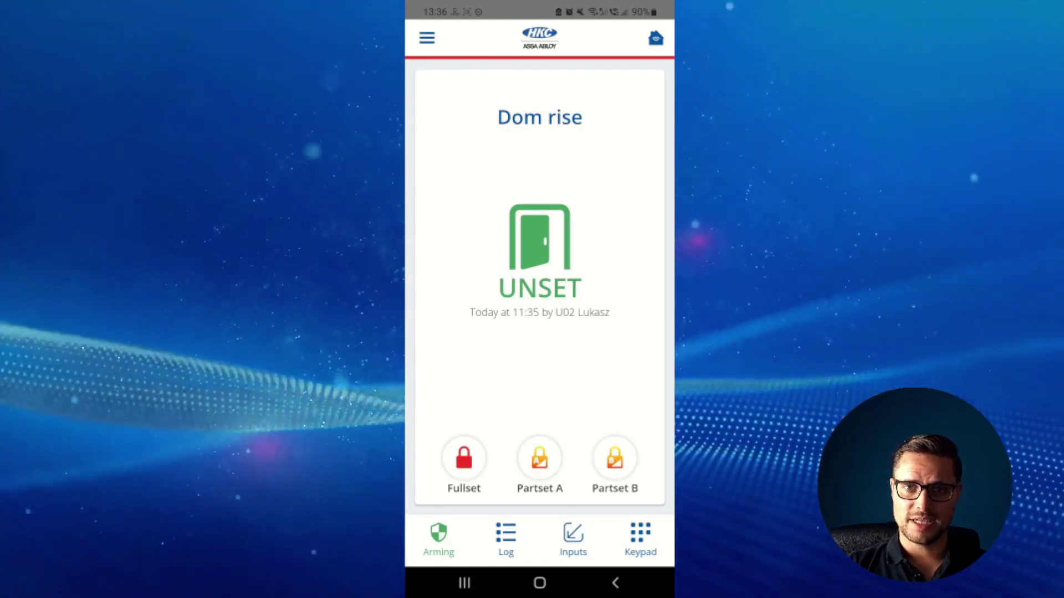
pyautogui.click(568, 539)
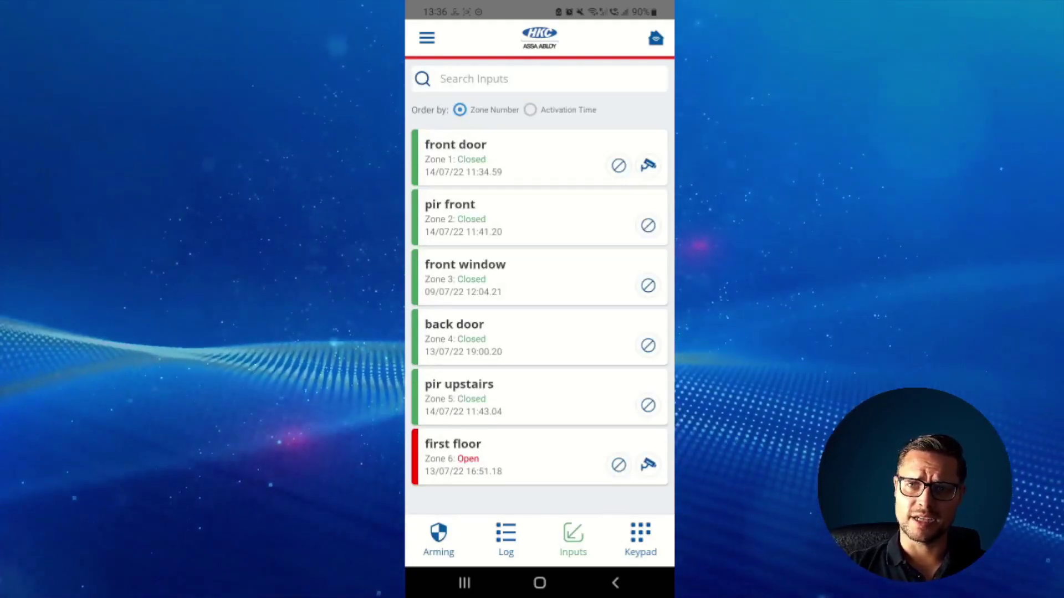
# Preview the front door and first floor zone cameras, returning to Inputs each time
pyautogui.click(648, 165)
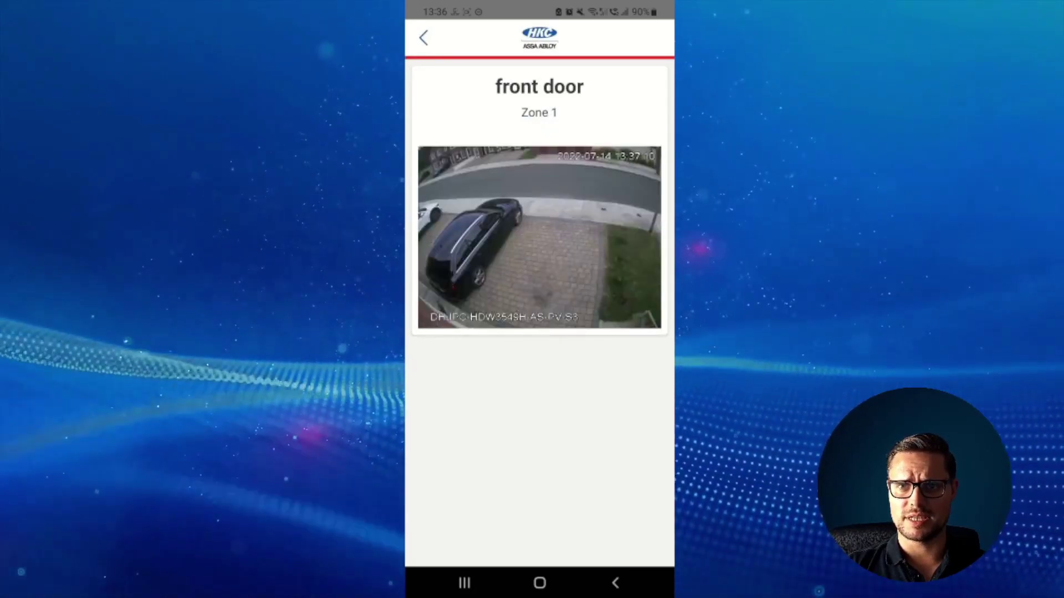
pyautogui.click(615, 583)
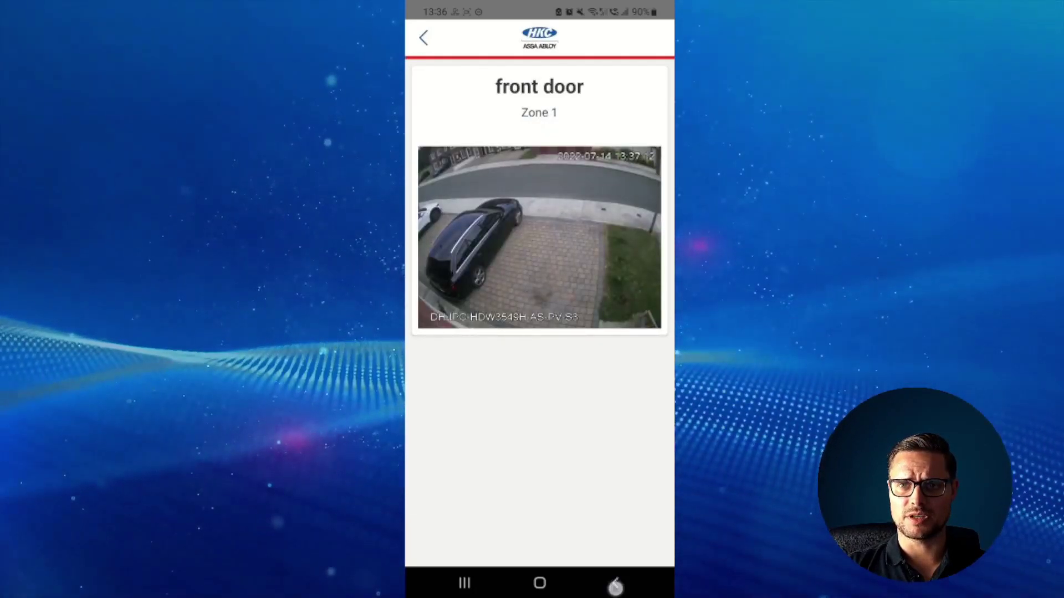
pyautogui.click(647, 464)
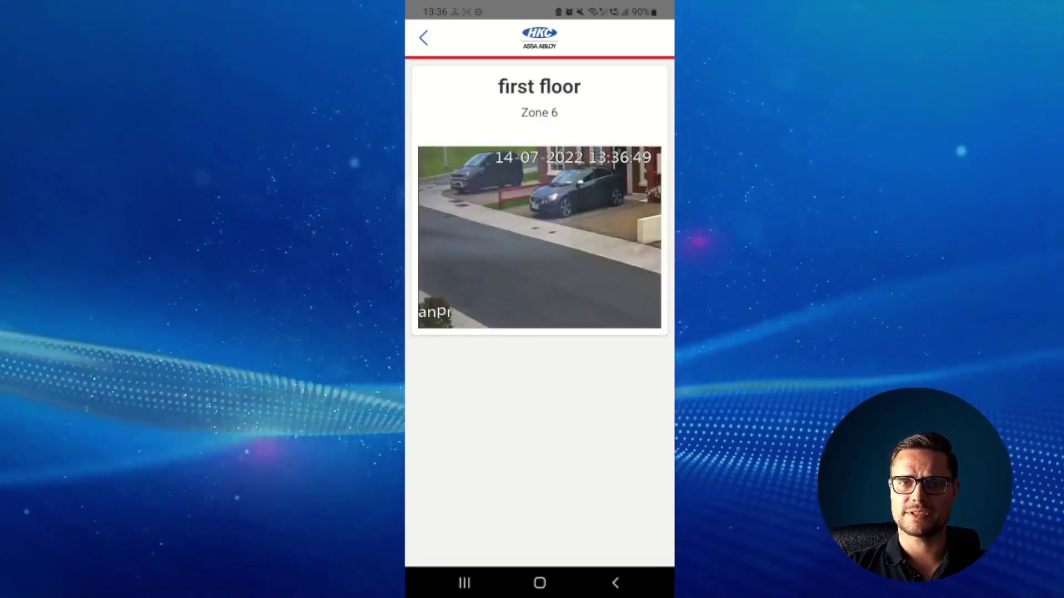
pyautogui.click(616, 583)
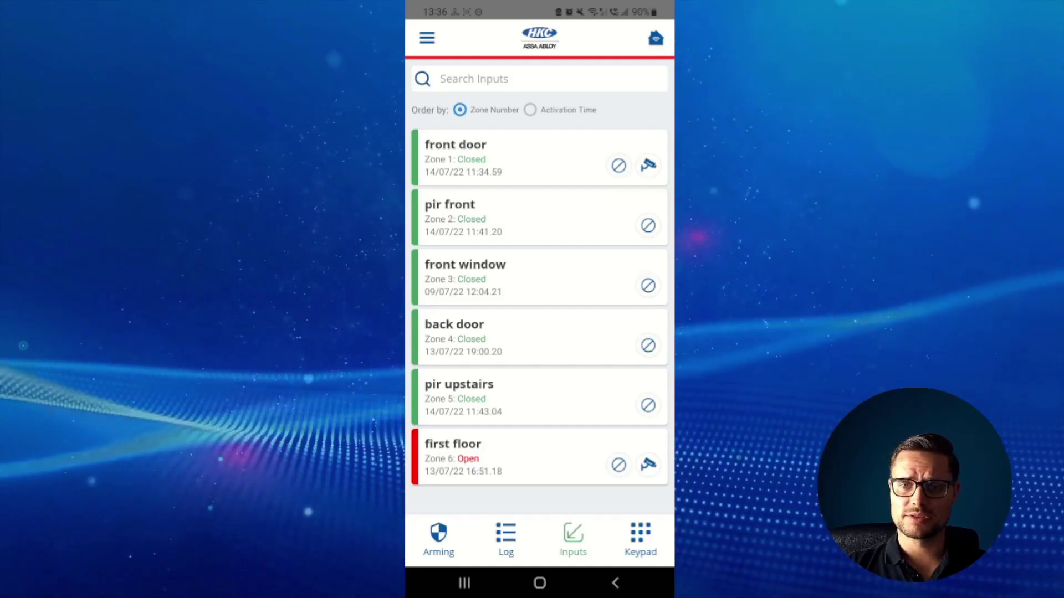
# View the camera image for the Alarm Z006 first floor log entry, then return to Log
pyautogui.click(505, 538)
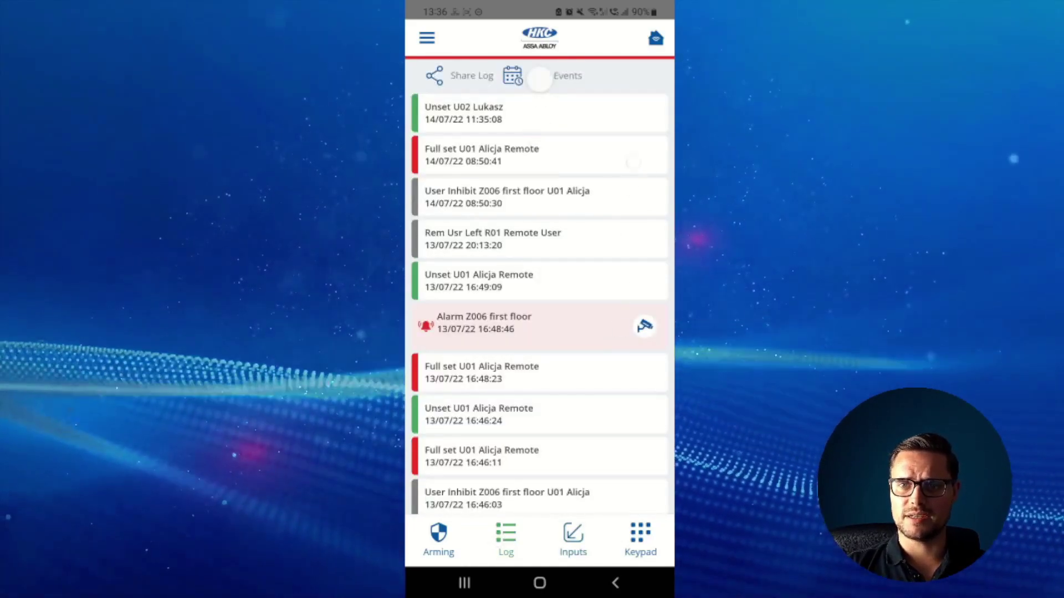
pyautogui.click(645, 326)
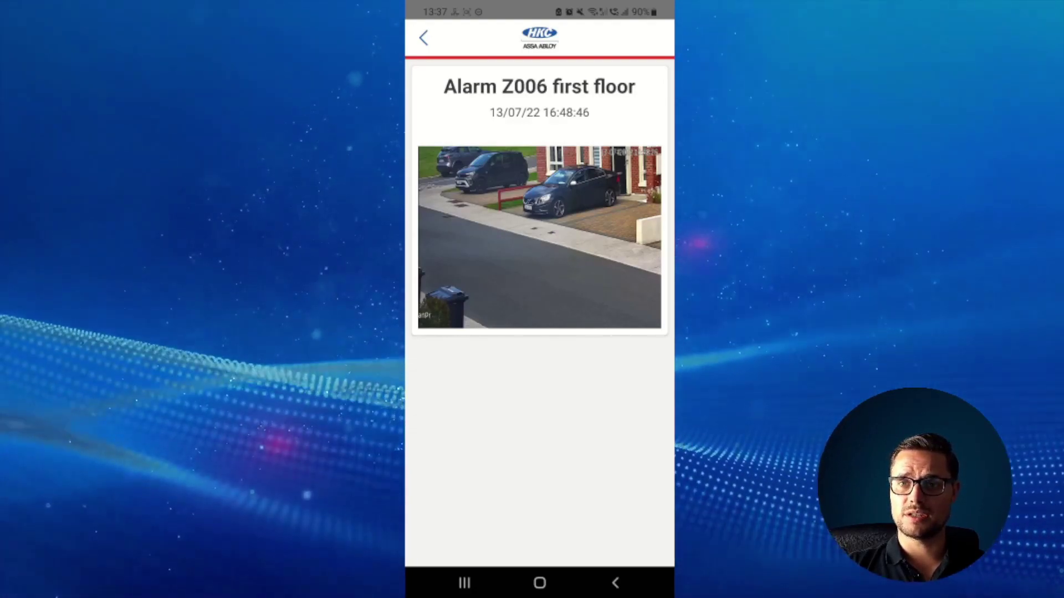
pyautogui.click(423, 38)
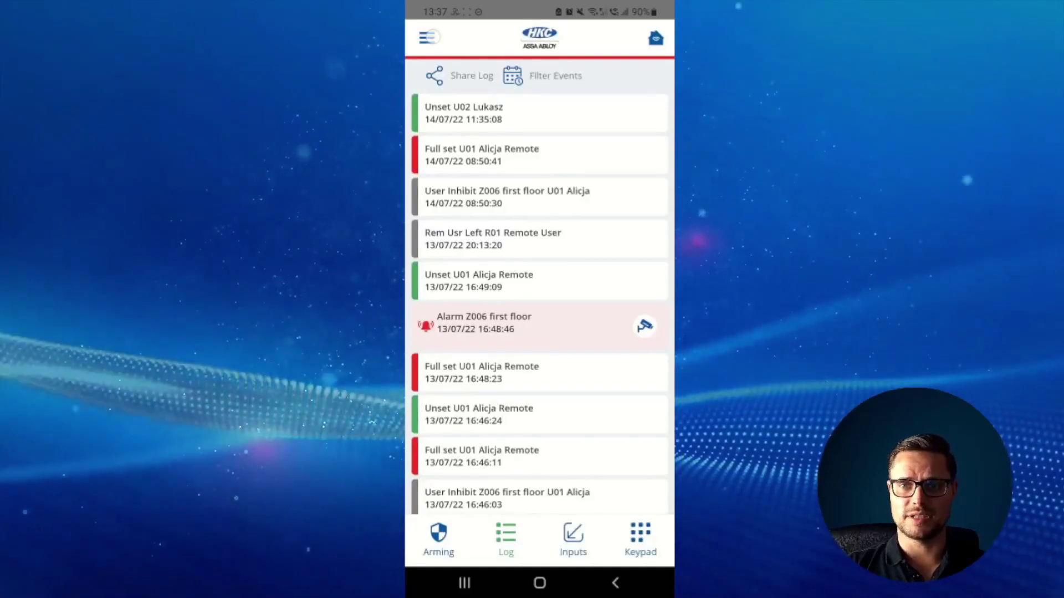
# Preview front door and first floor cameras from CCTV Video, then return to the Arming screen
pyautogui.click(427, 36)
pyautogui.click(482, 92)
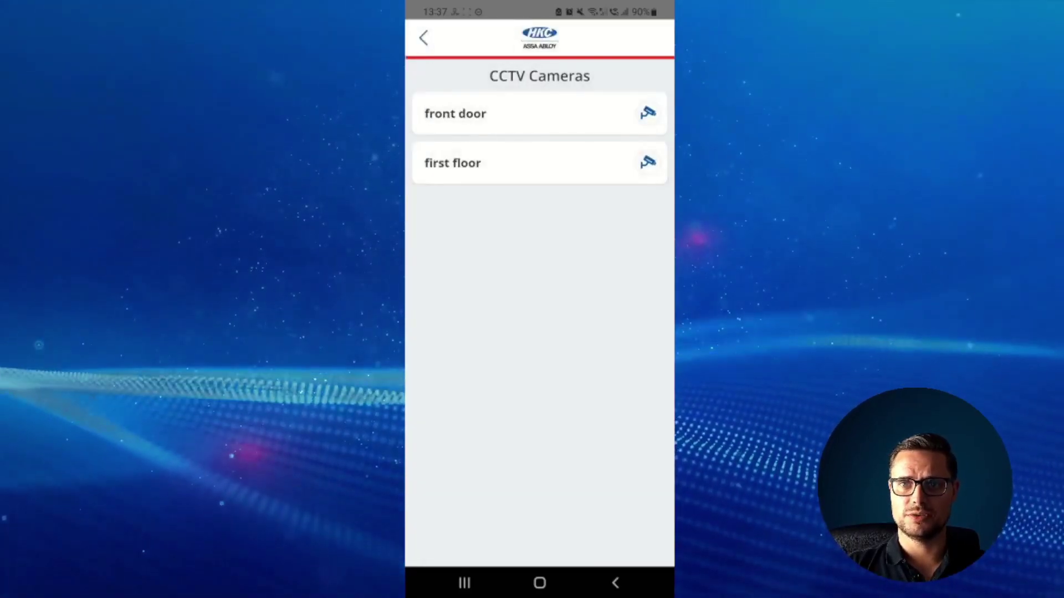
pyautogui.click(648, 113)
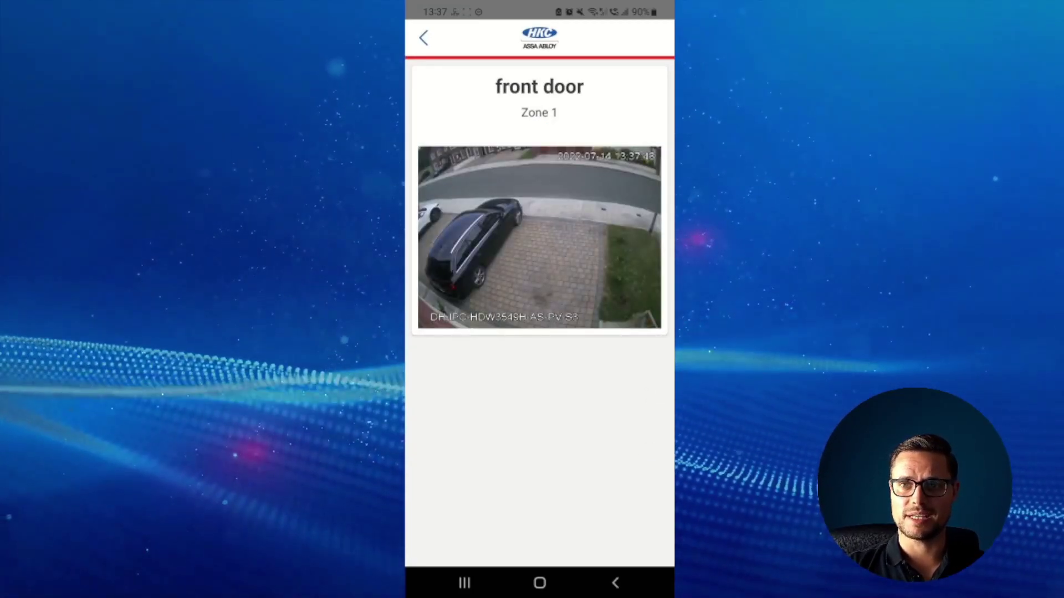
pyautogui.click(615, 583)
pyautogui.click(648, 162)
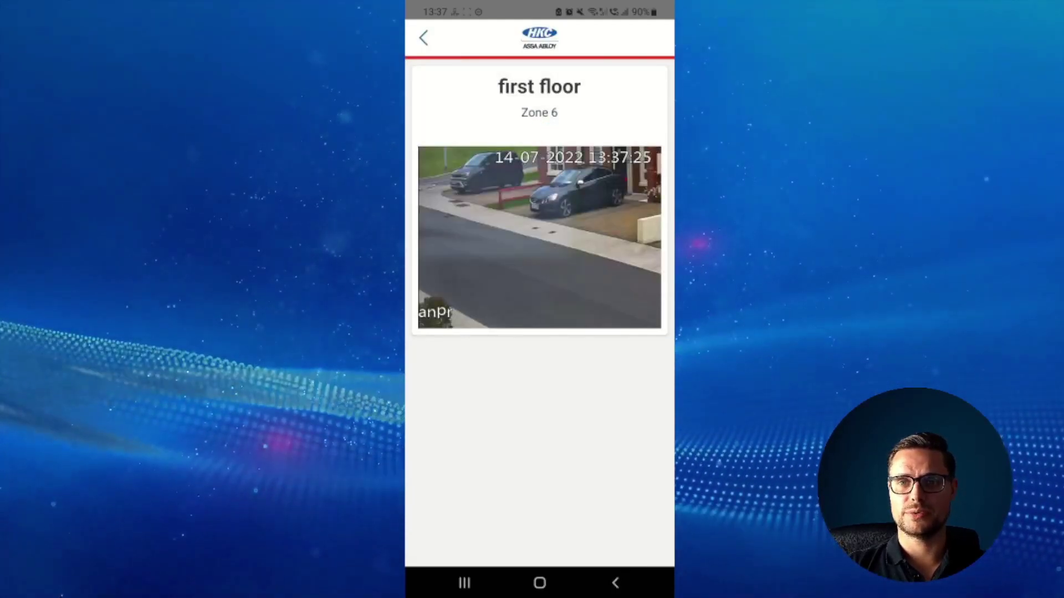
pyautogui.click(616, 583)
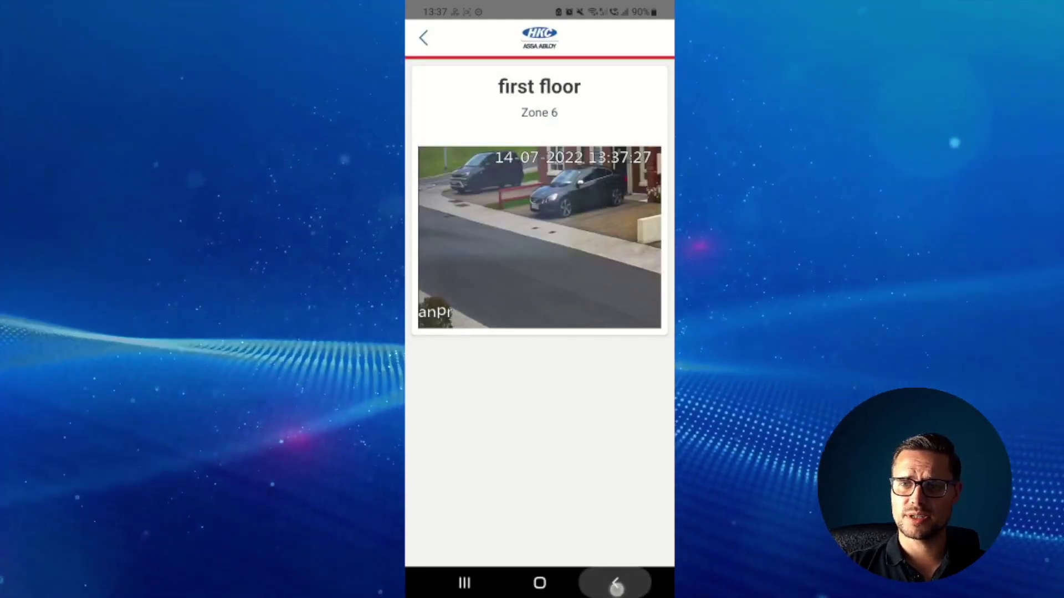
pyautogui.click(615, 583)
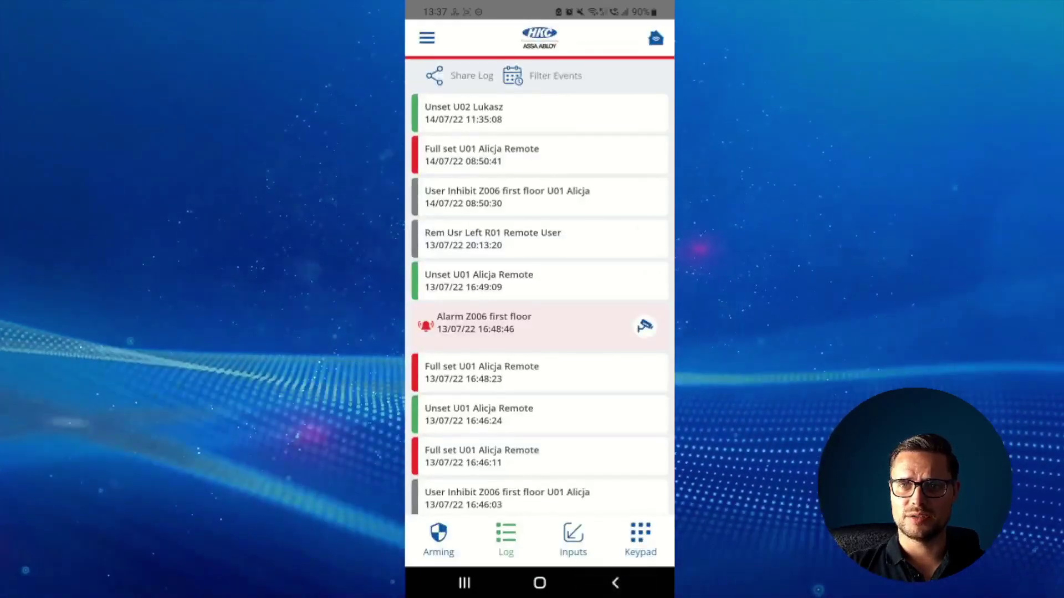
pyautogui.click(438, 538)
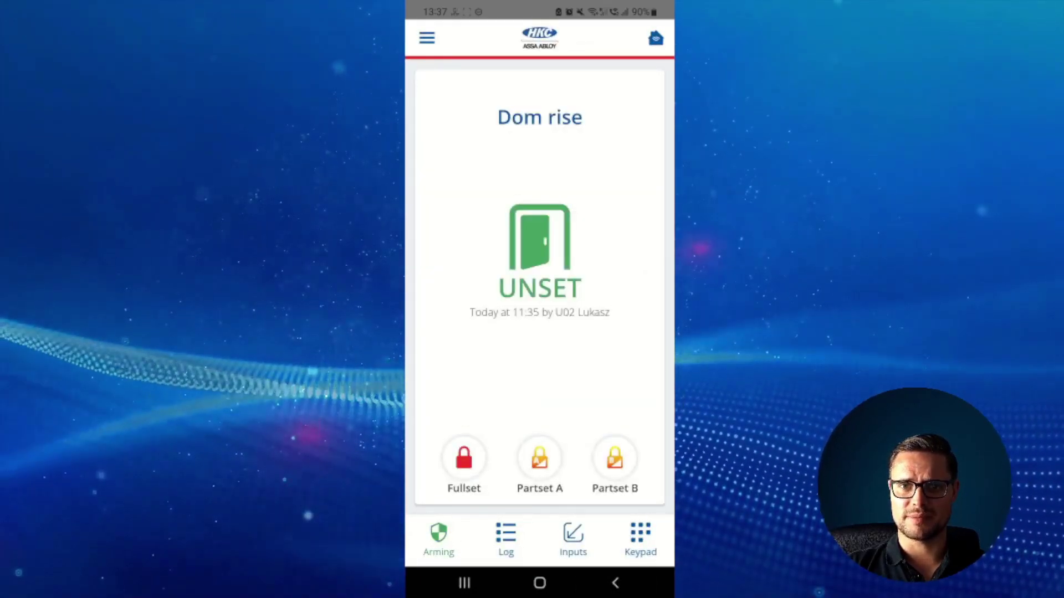